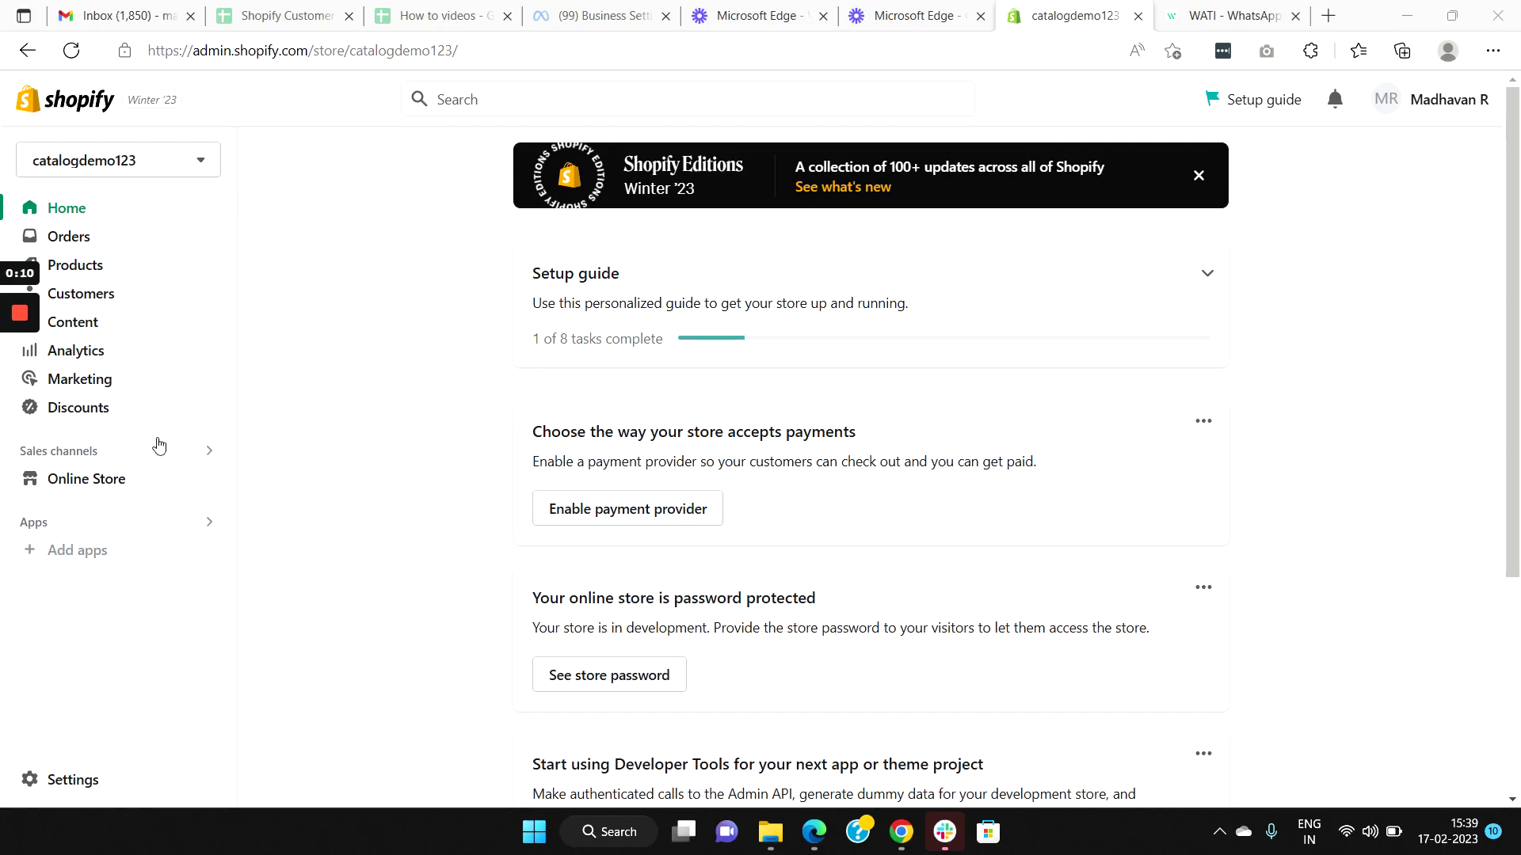
- Open the Facebook & Instagram listing from the recommended sales channels
{"action": "left_click", "coordinate": [108, 452]}
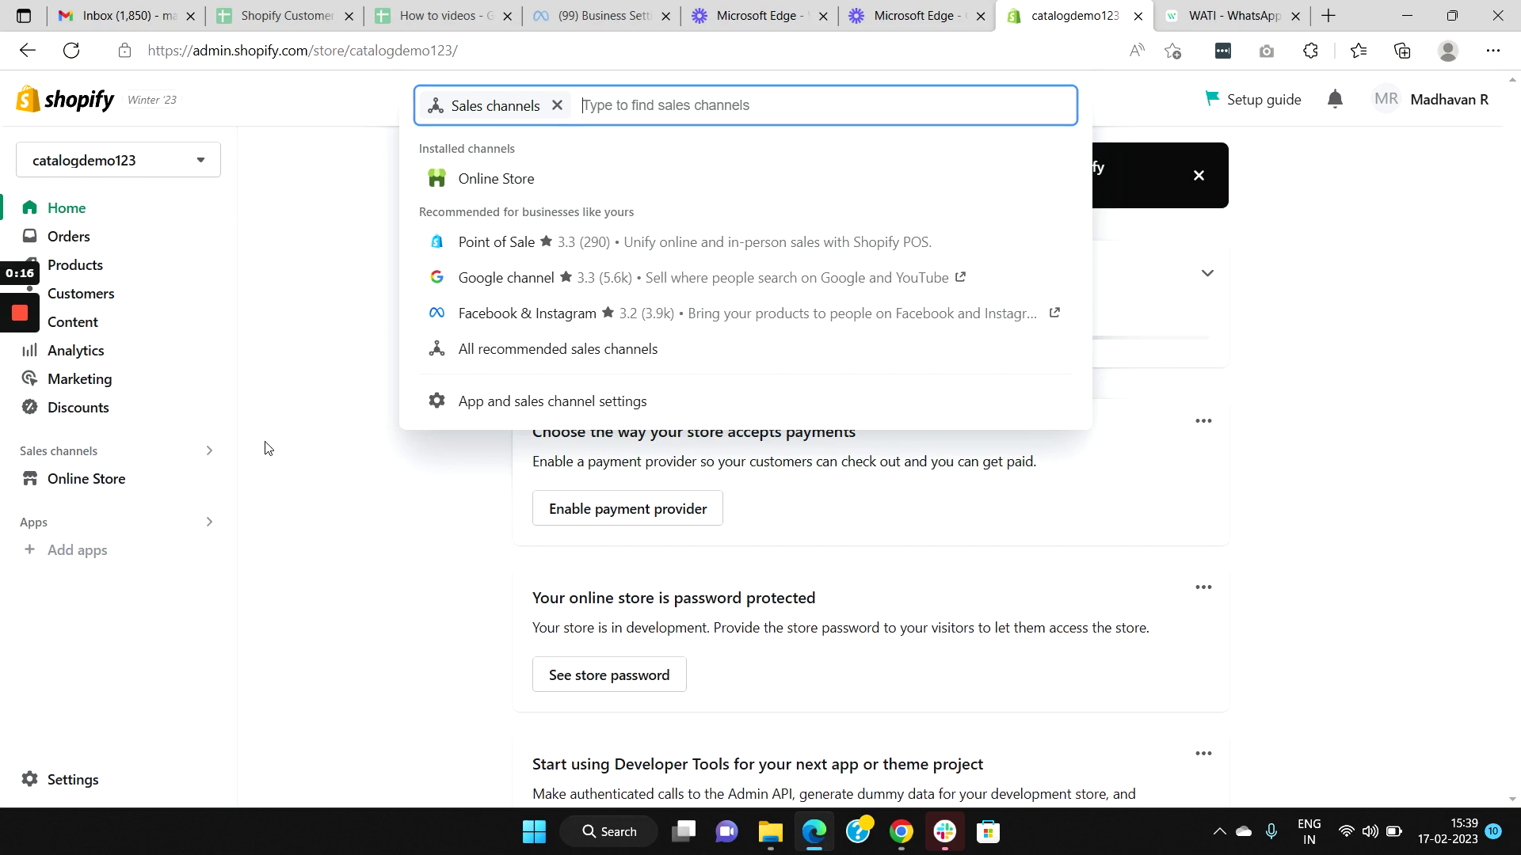
{"action": "left_click", "coordinate": [645, 318]}
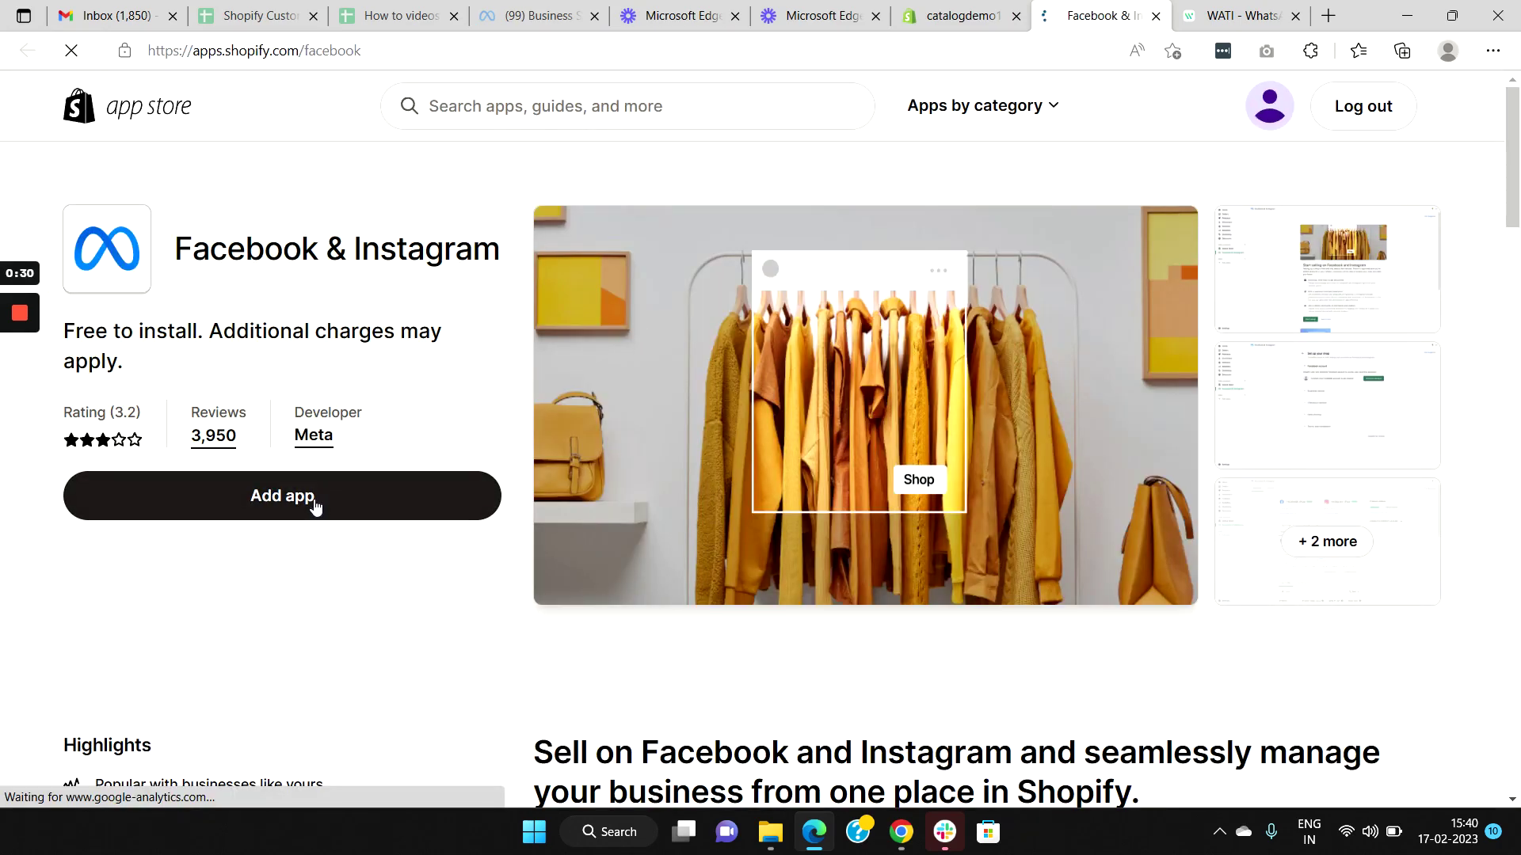
- Add the Facebook & Instagram app to the catalogdemo123 store
{"action": "left_click", "coordinate": [314, 504]}
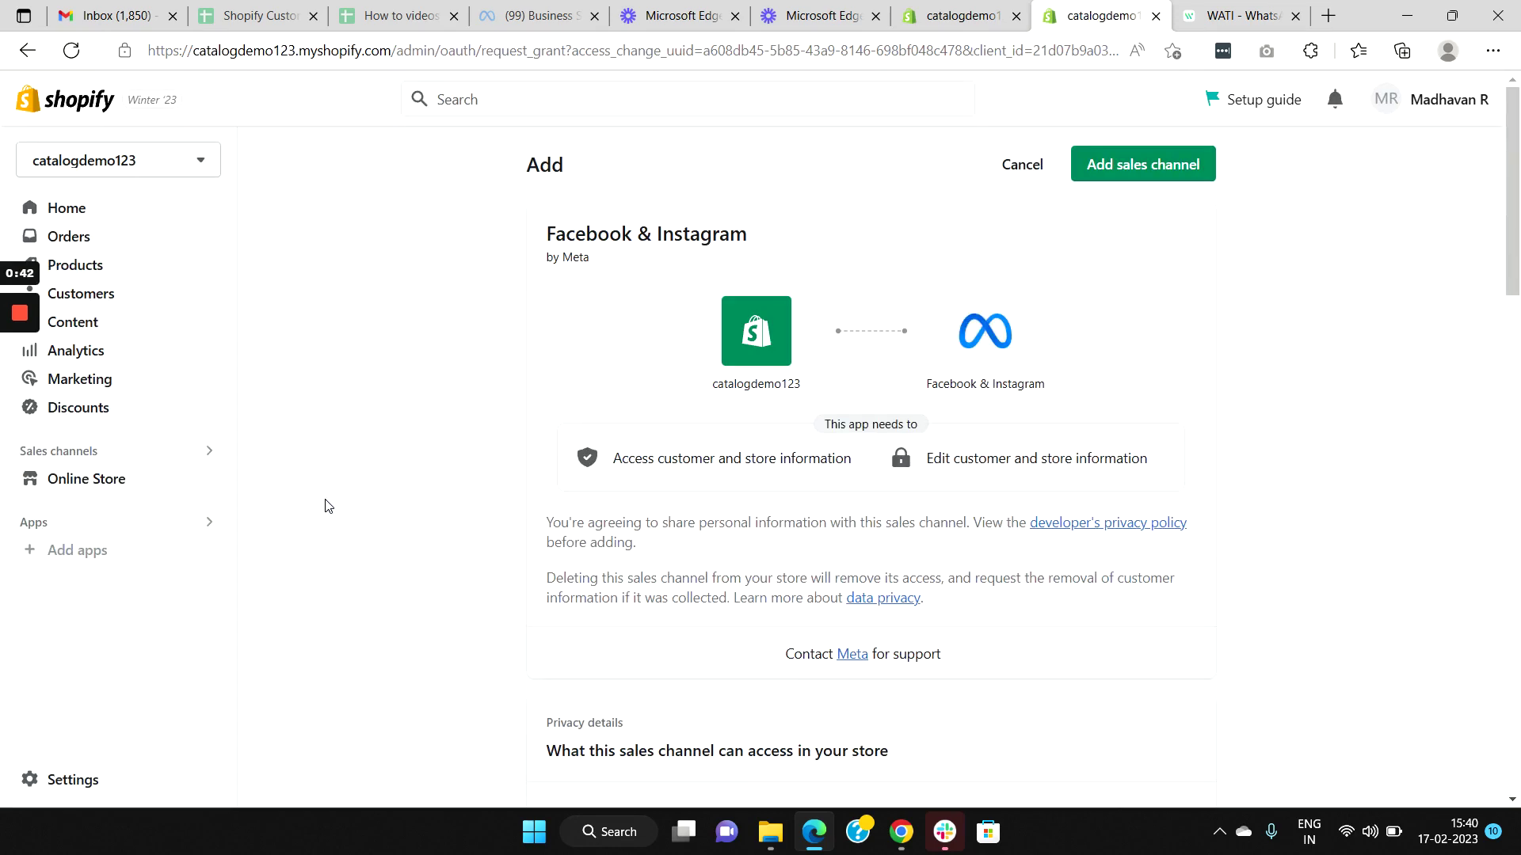
- Approve the Facebook & Instagram sales channel and scroll to its Start setup options
{"action": "left_click", "coordinate": [1143, 166]}
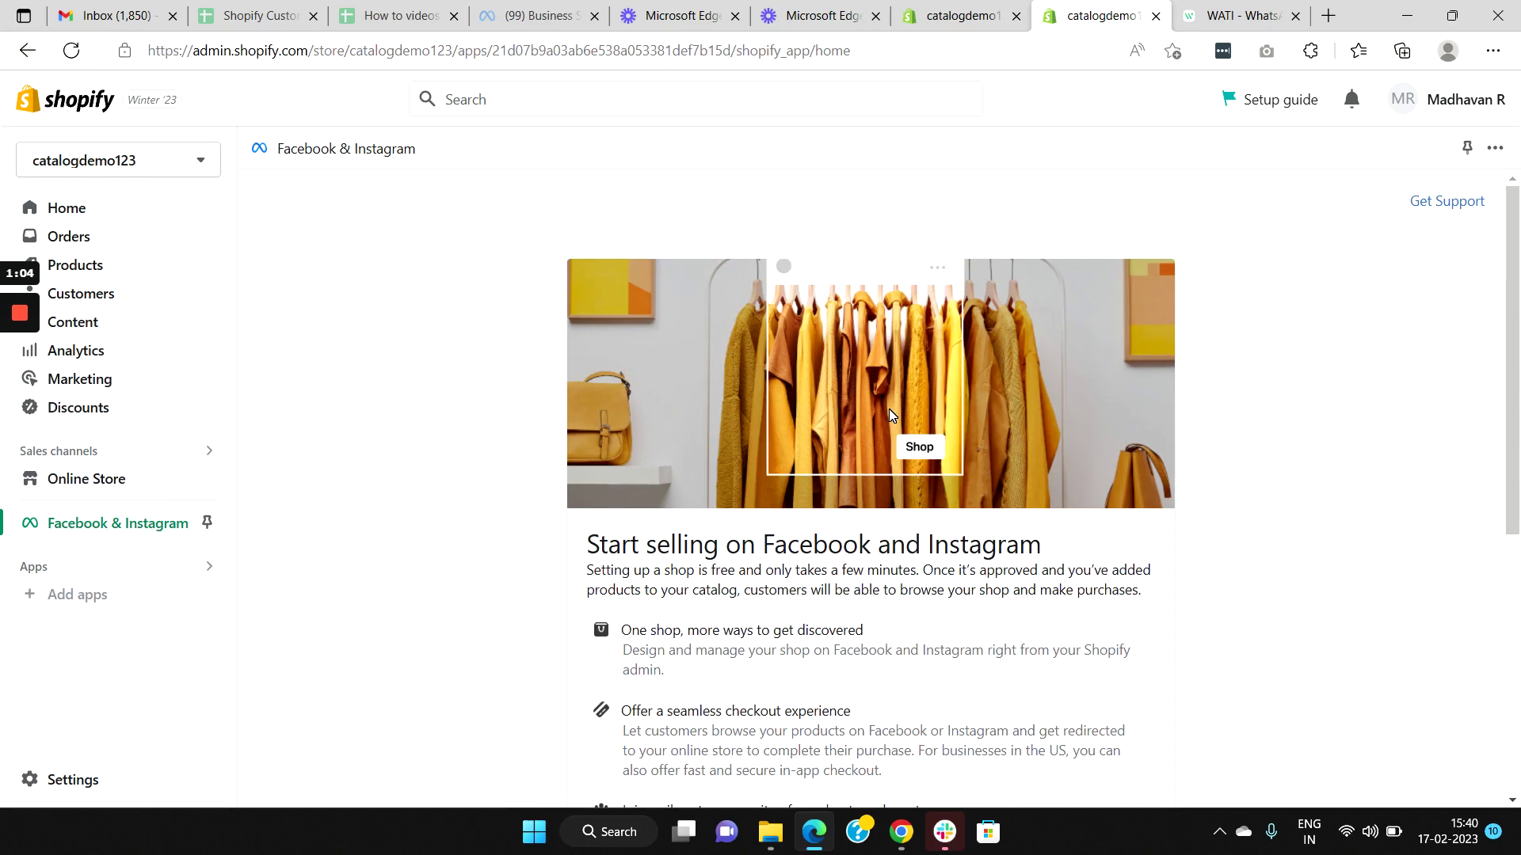
{"action": "scroll", "coordinate": [889, 408], "scroll_direction": "down", "scroll_amount": 5}
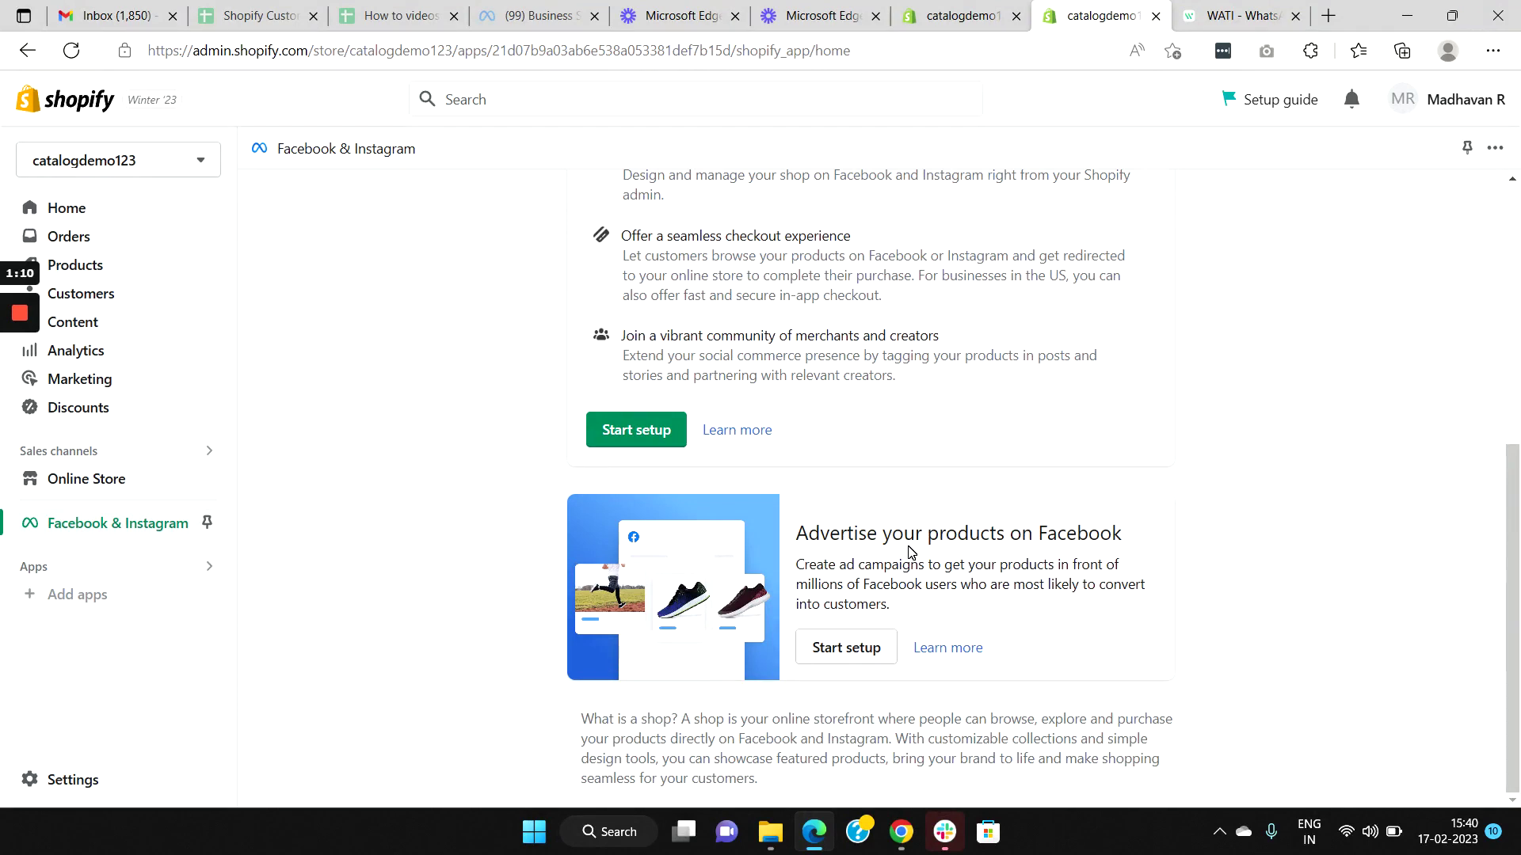
- Start the Advertise setup and connect the Facebook account using the existing login
{"action": "left_click", "coordinate": [837, 652]}
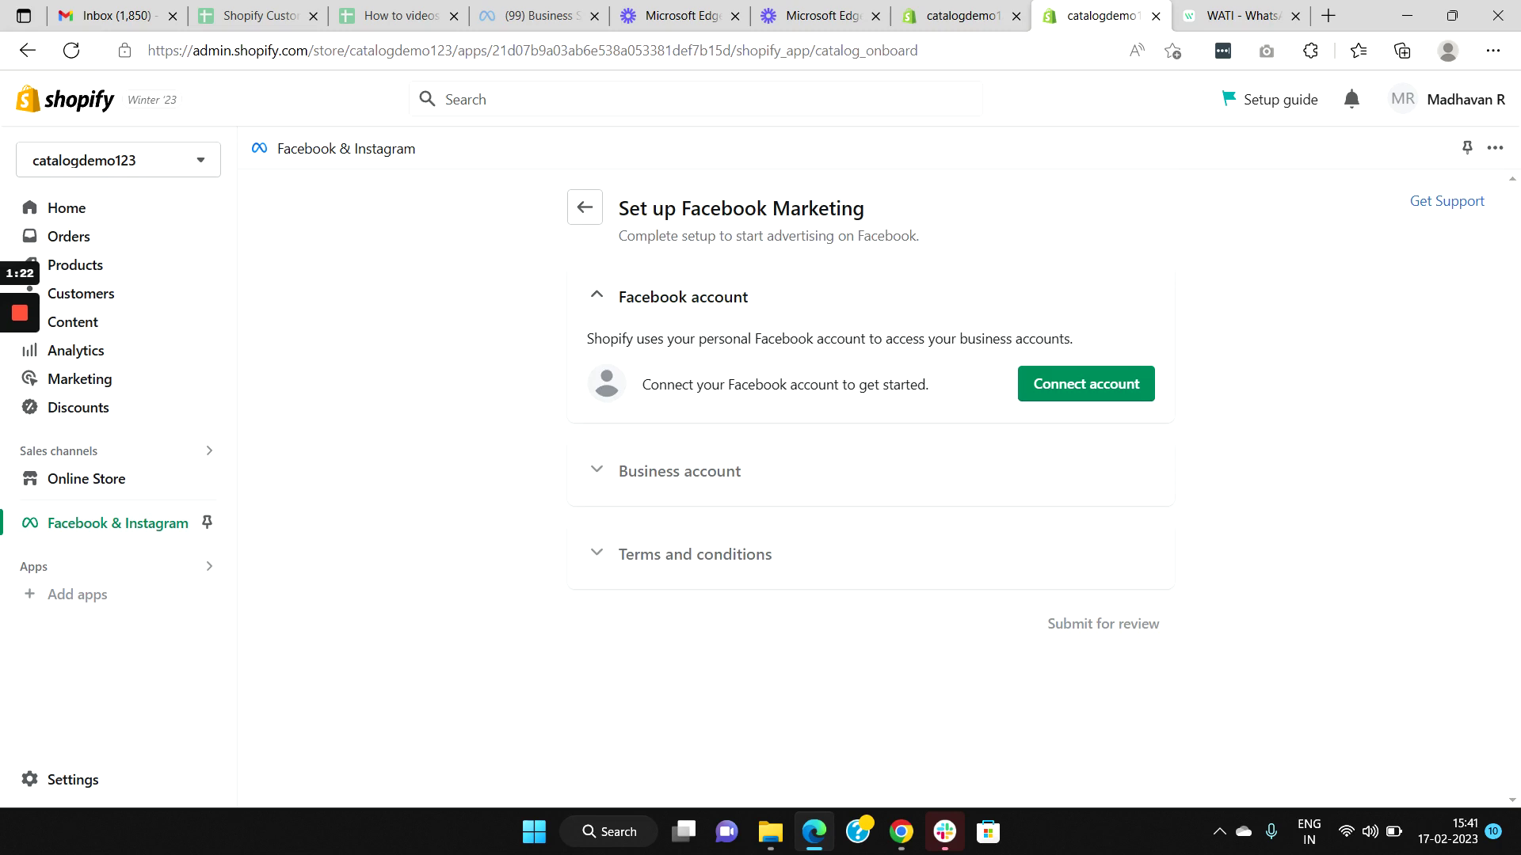
{"action": "left_click", "coordinate": [1069, 392]}
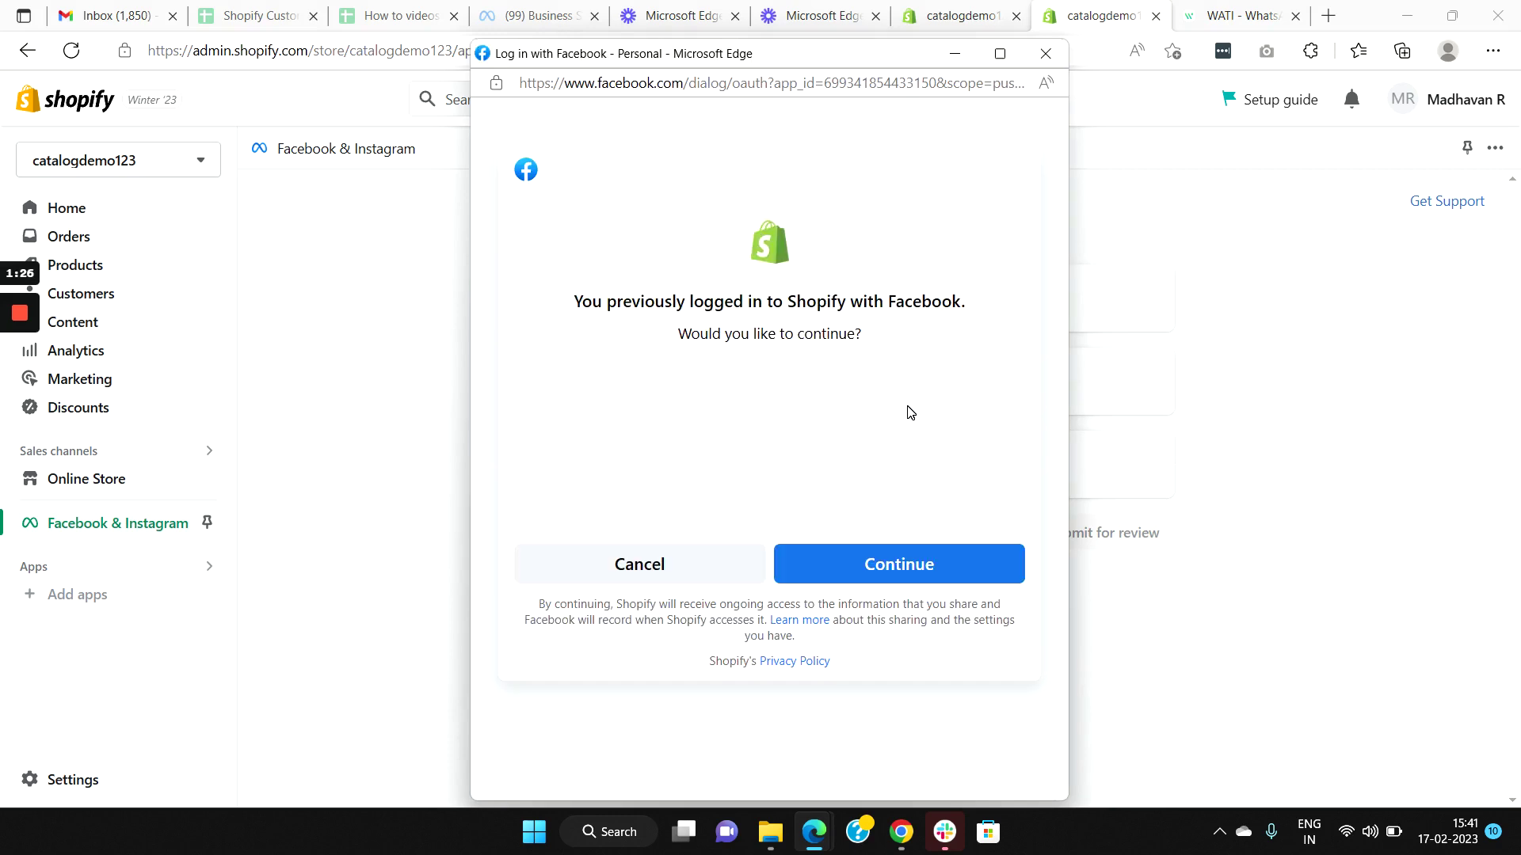
{"action": "left_click", "coordinate": [898, 575]}
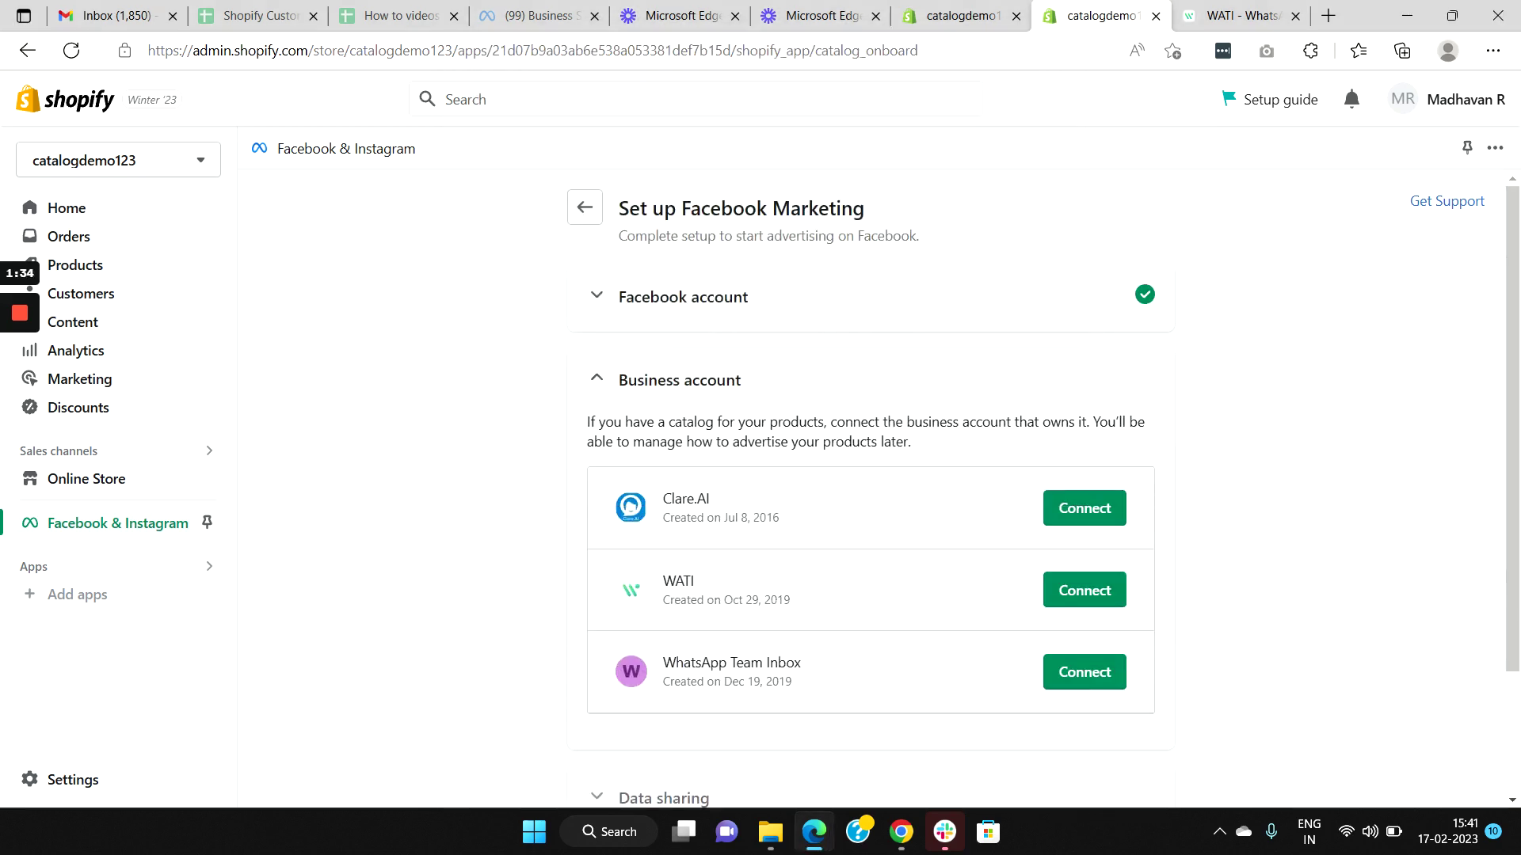
{"action": "scroll", "coordinate": [871, 476], "scroll_direction": "down", "scroll_amount": 1}
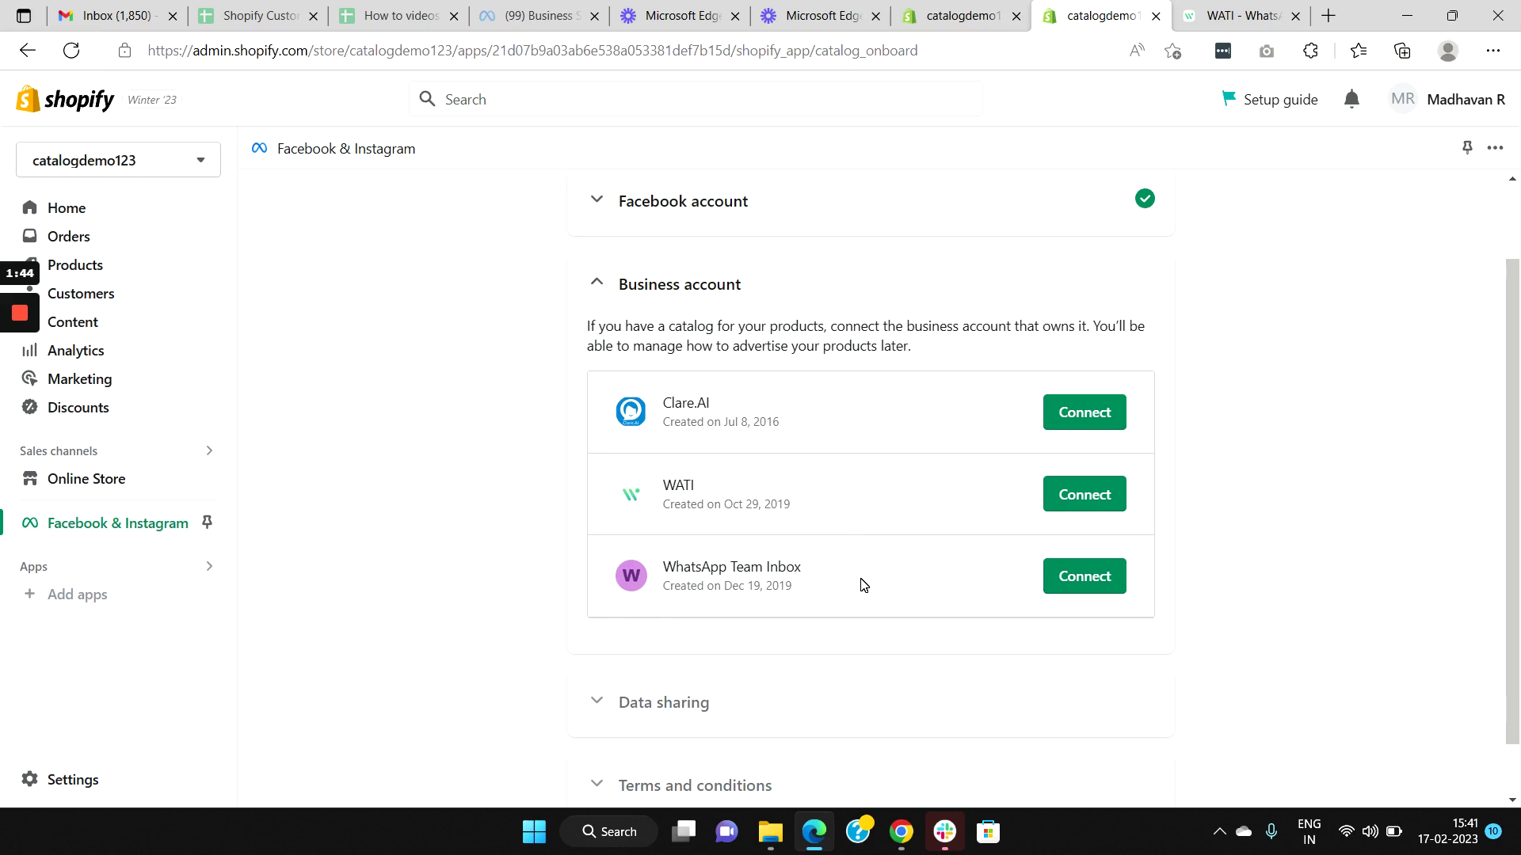
- Connect the WhatsApp Team Inbox business account and save Enhanced data sharing
{"action": "left_click", "coordinate": [1091, 582]}
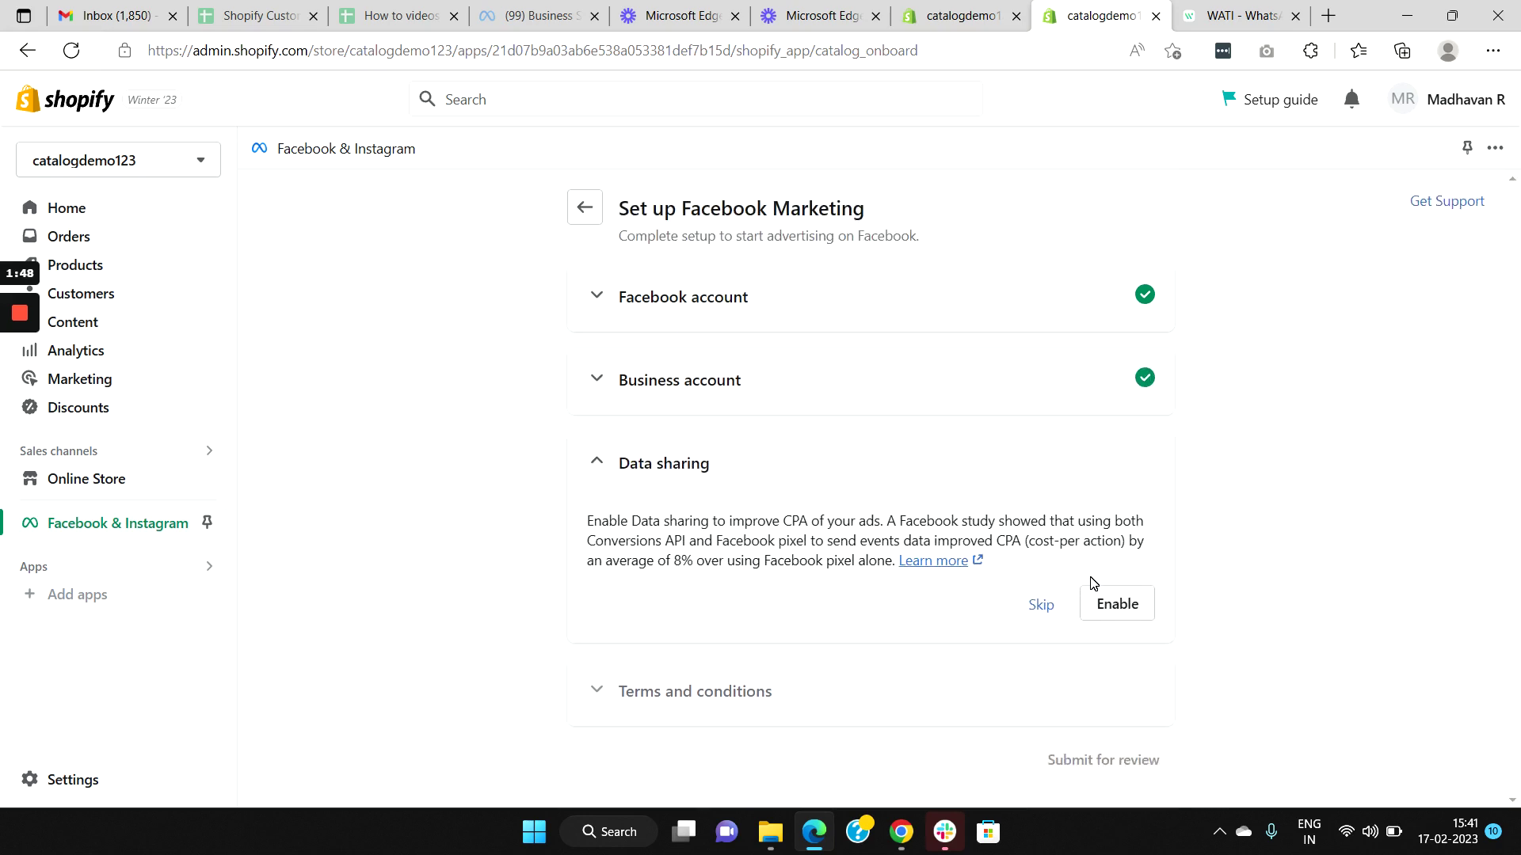
{"action": "left_click", "coordinate": [1109, 604]}
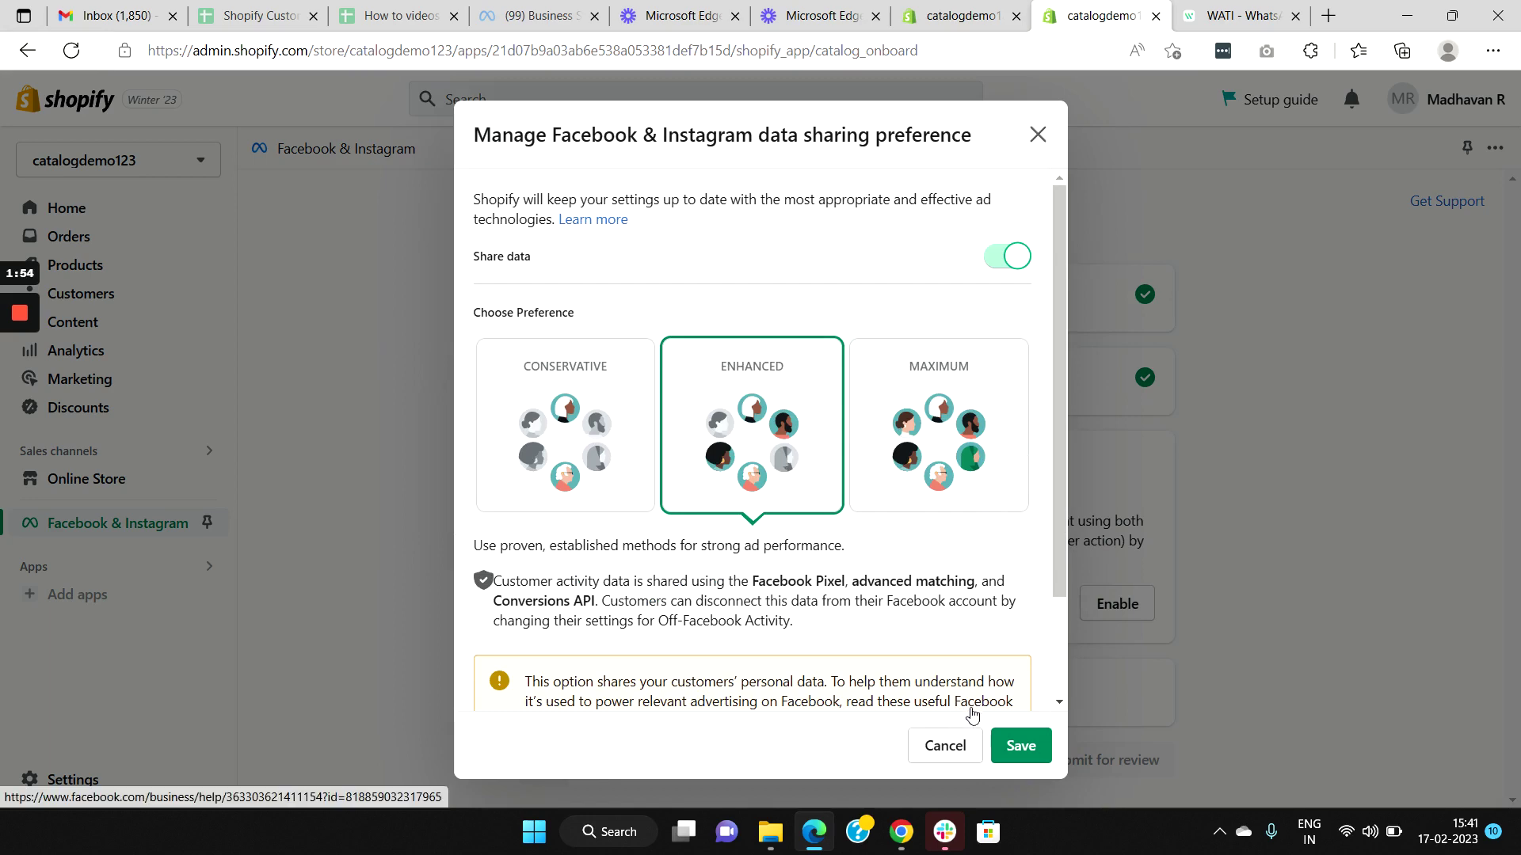
{"action": "left_click", "coordinate": [1021, 746]}
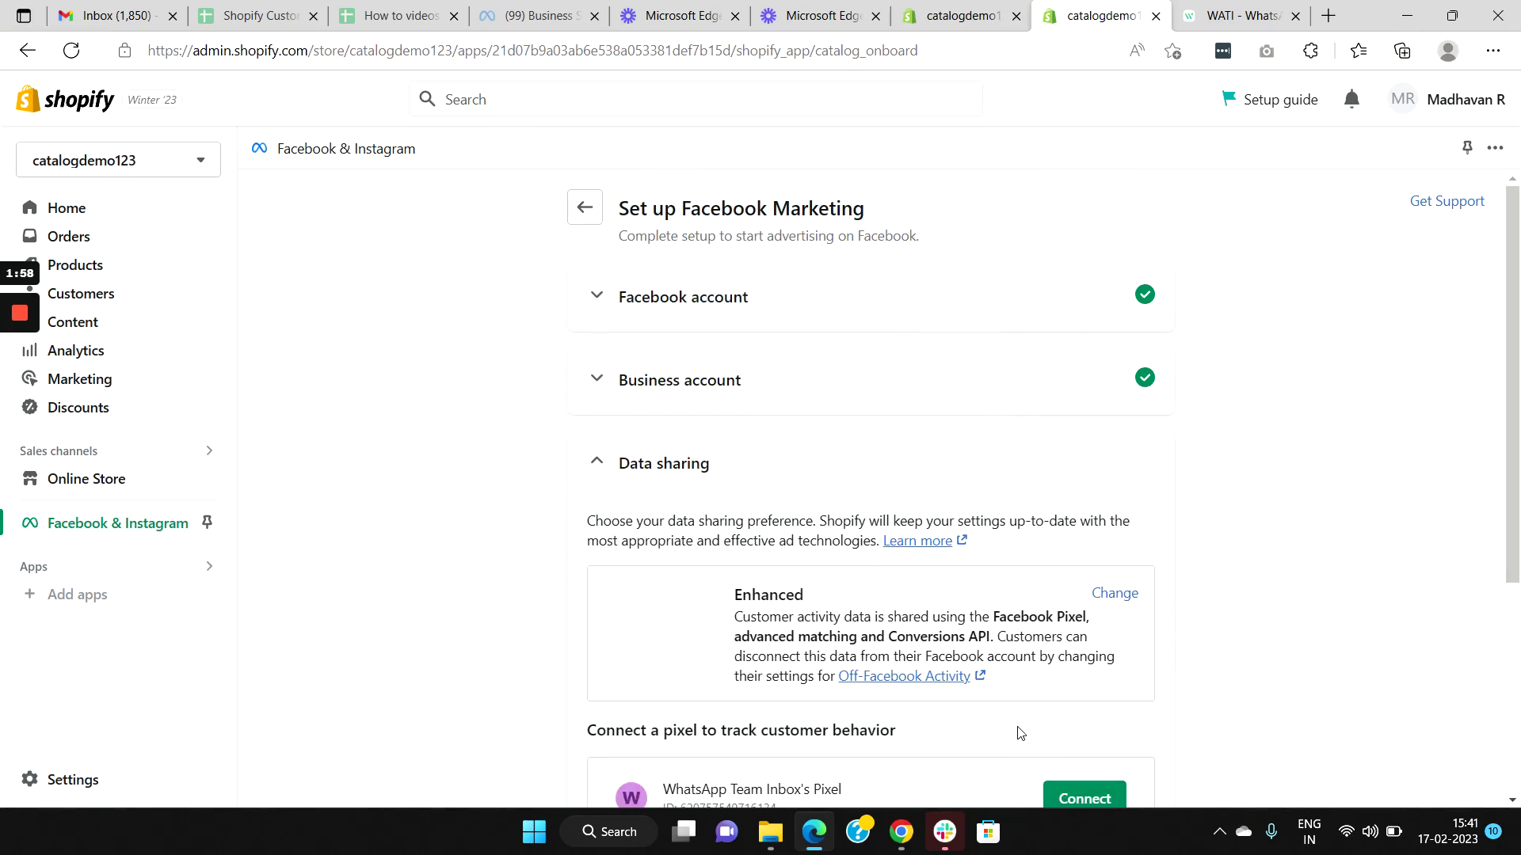
{"action": "scroll", "coordinate": [1011, 584], "scroll_direction": "down", "scroll_amount": 2}
{"action": "scroll", "coordinate": [1012, 584], "scroll_direction": "down", "scroll_amount": 2}
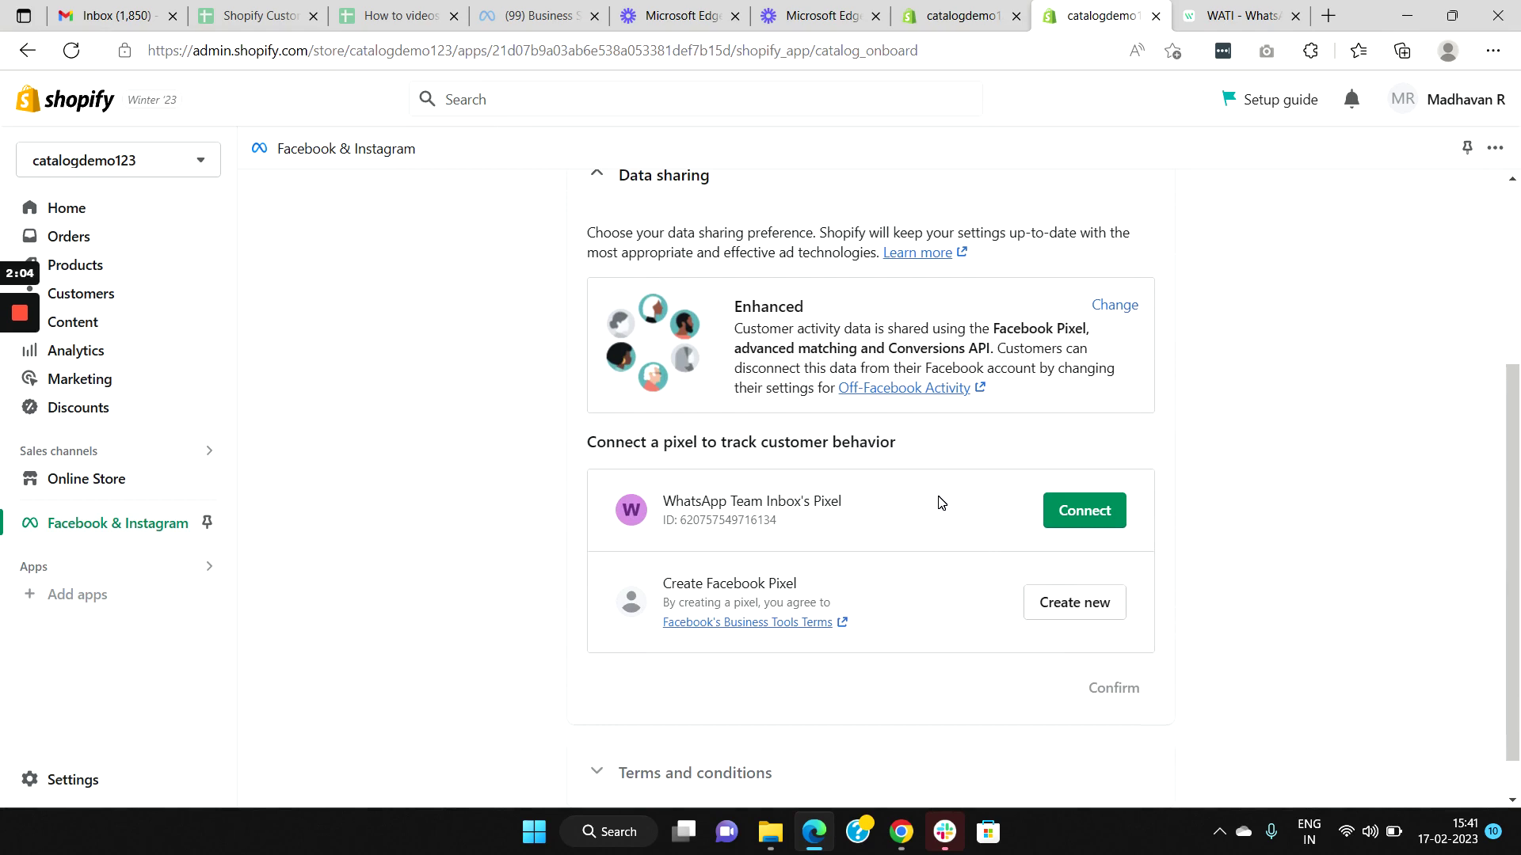
{"action": "scroll", "coordinate": [940, 503], "scroll_direction": "down", "scroll_amount": 1}
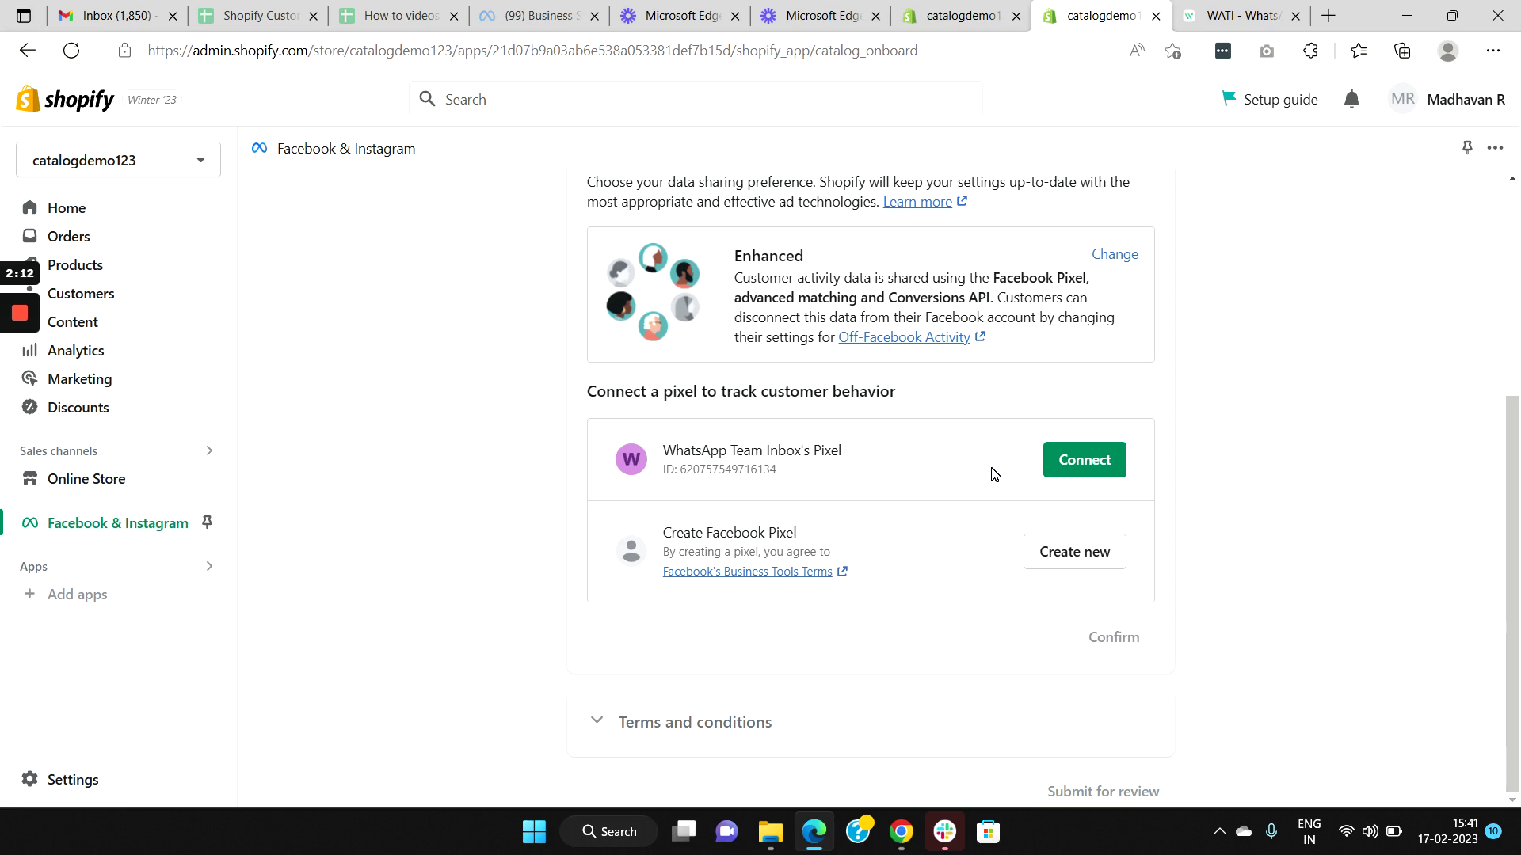
- Connect the WhatsApp Team Inbox pixel, accept the Product Catalog Terms, and submit setup
{"action": "left_click", "coordinate": [1088, 465]}
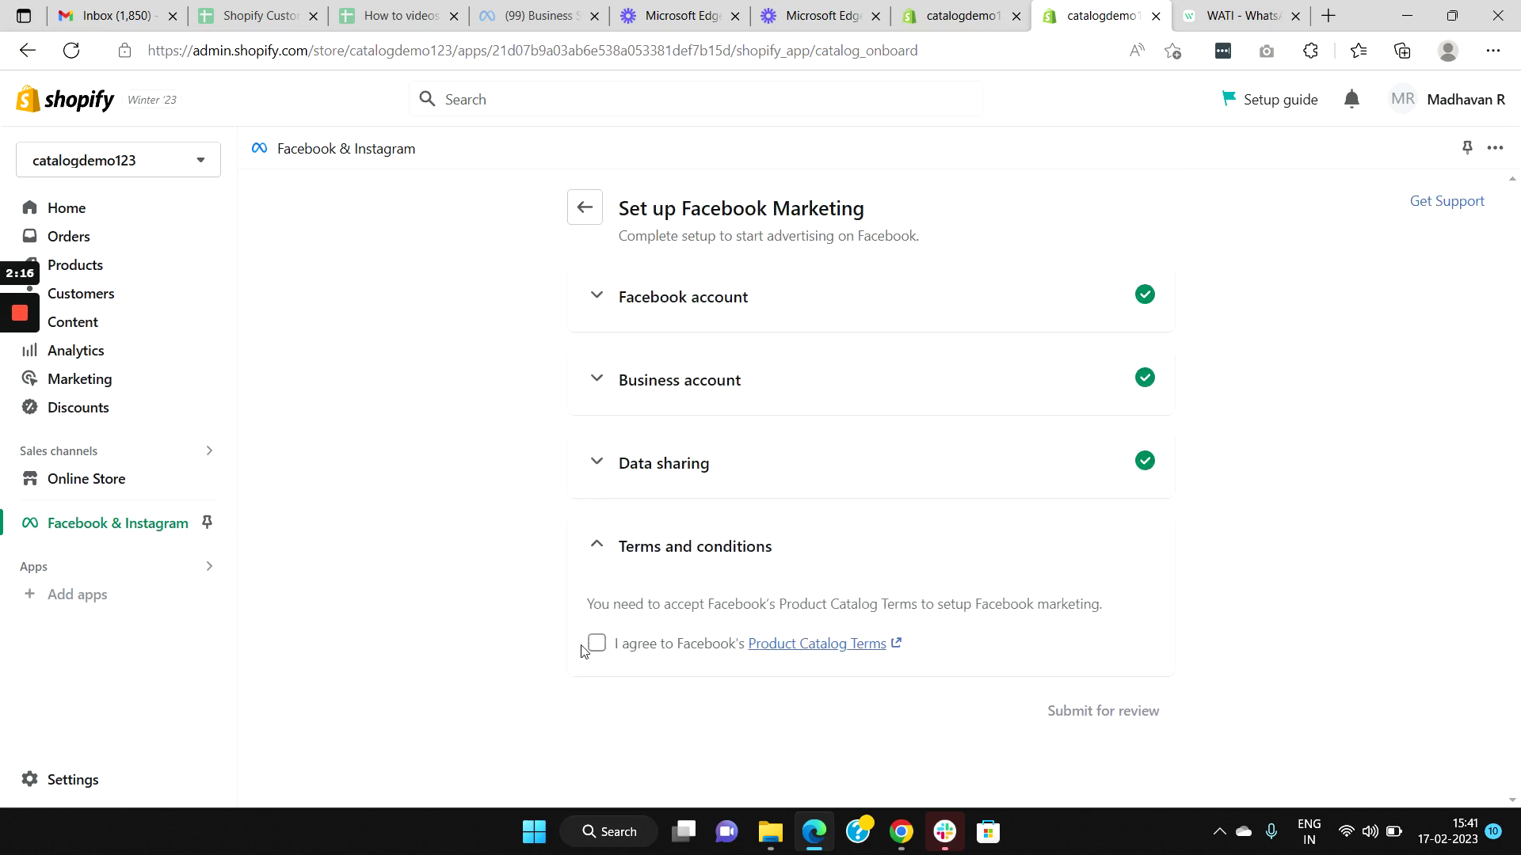
{"action": "left_click", "coordinate": [603, 650]}
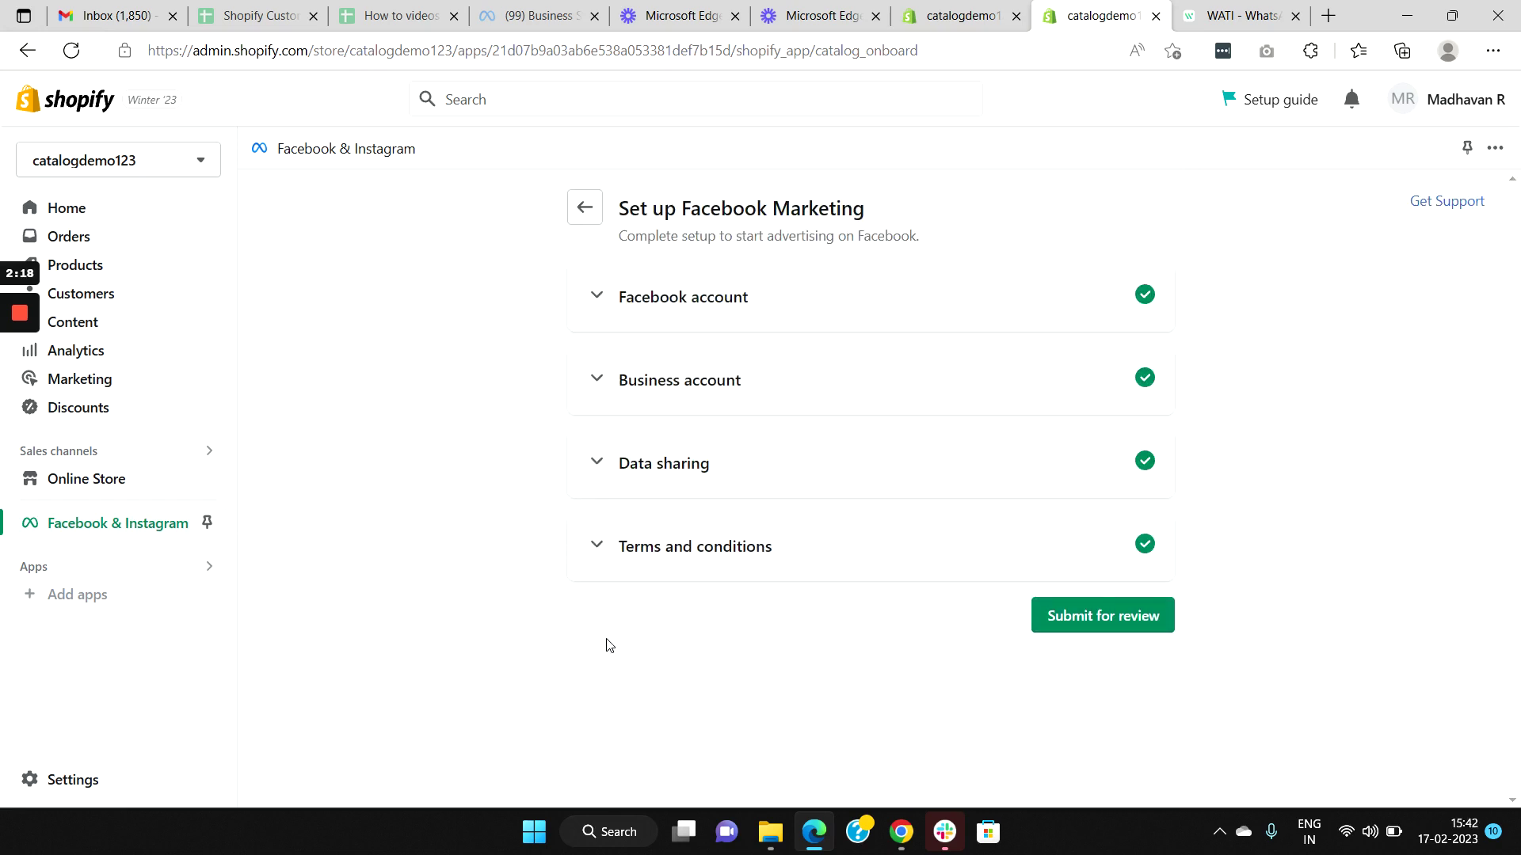
{"action": "left_click", "coordinate": [1145, 625]}
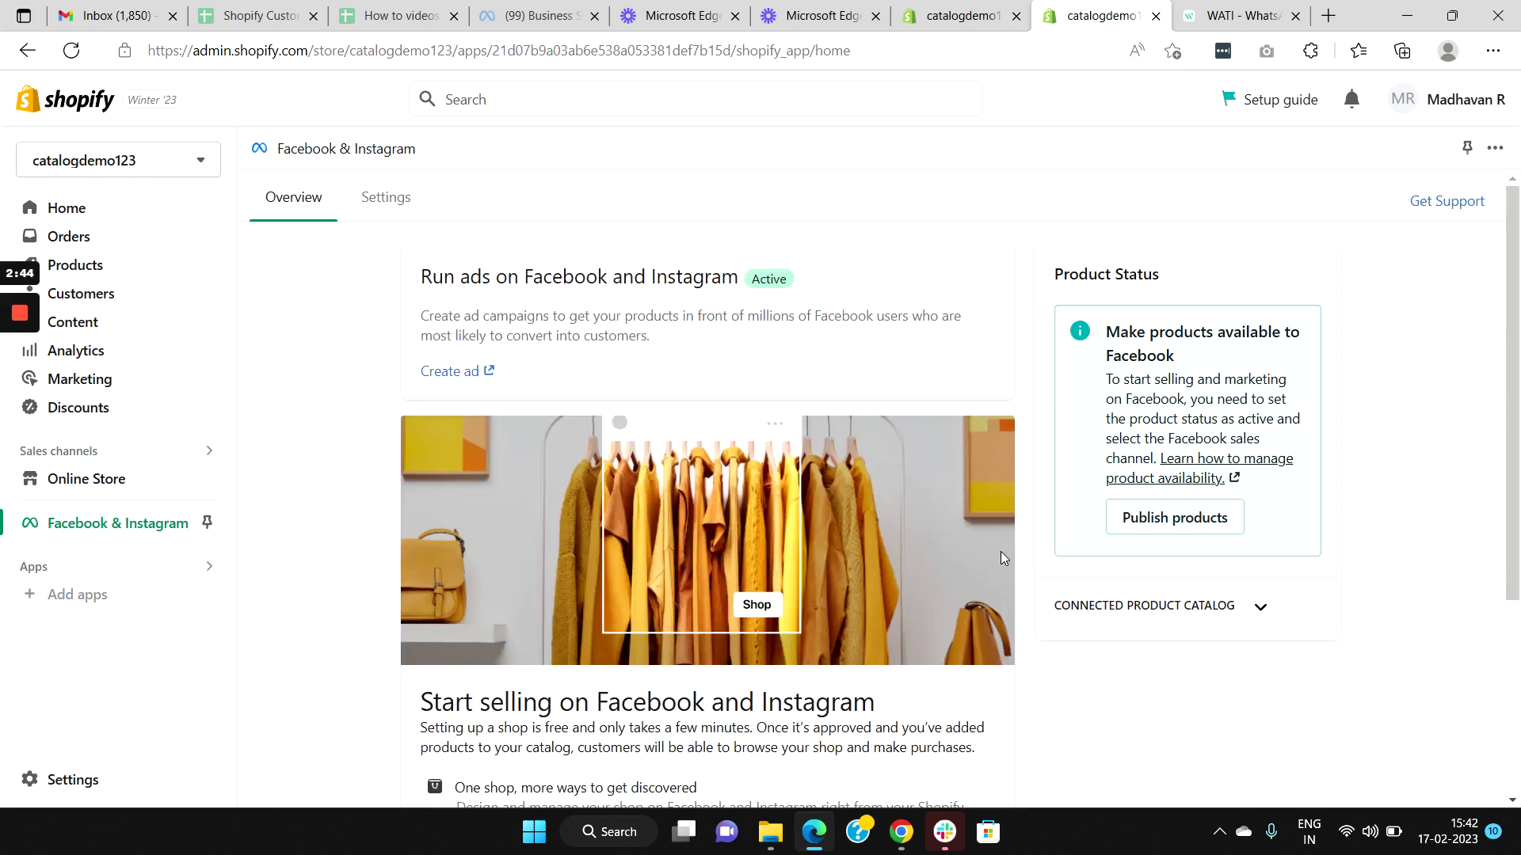
- Expand the Connected Product Catalog section to show the Shopify Product Catalog link
{"action": "scroll", "coordinate": [905, 472], "scroll_direction": "down", "scroll_amount": 2}
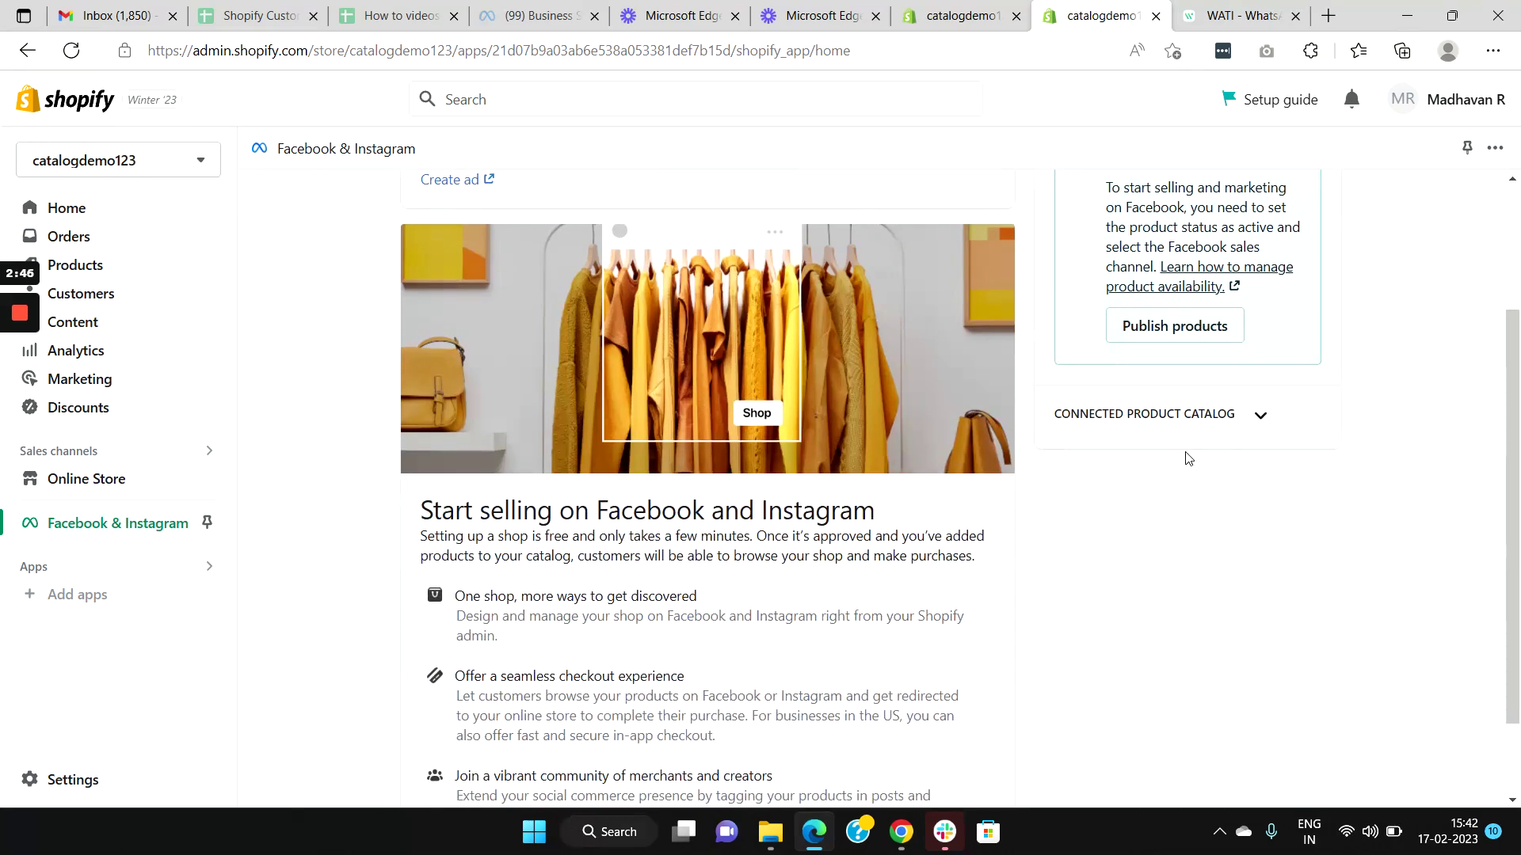
{"action": "left_click", "coordinate": [1261, 418]}
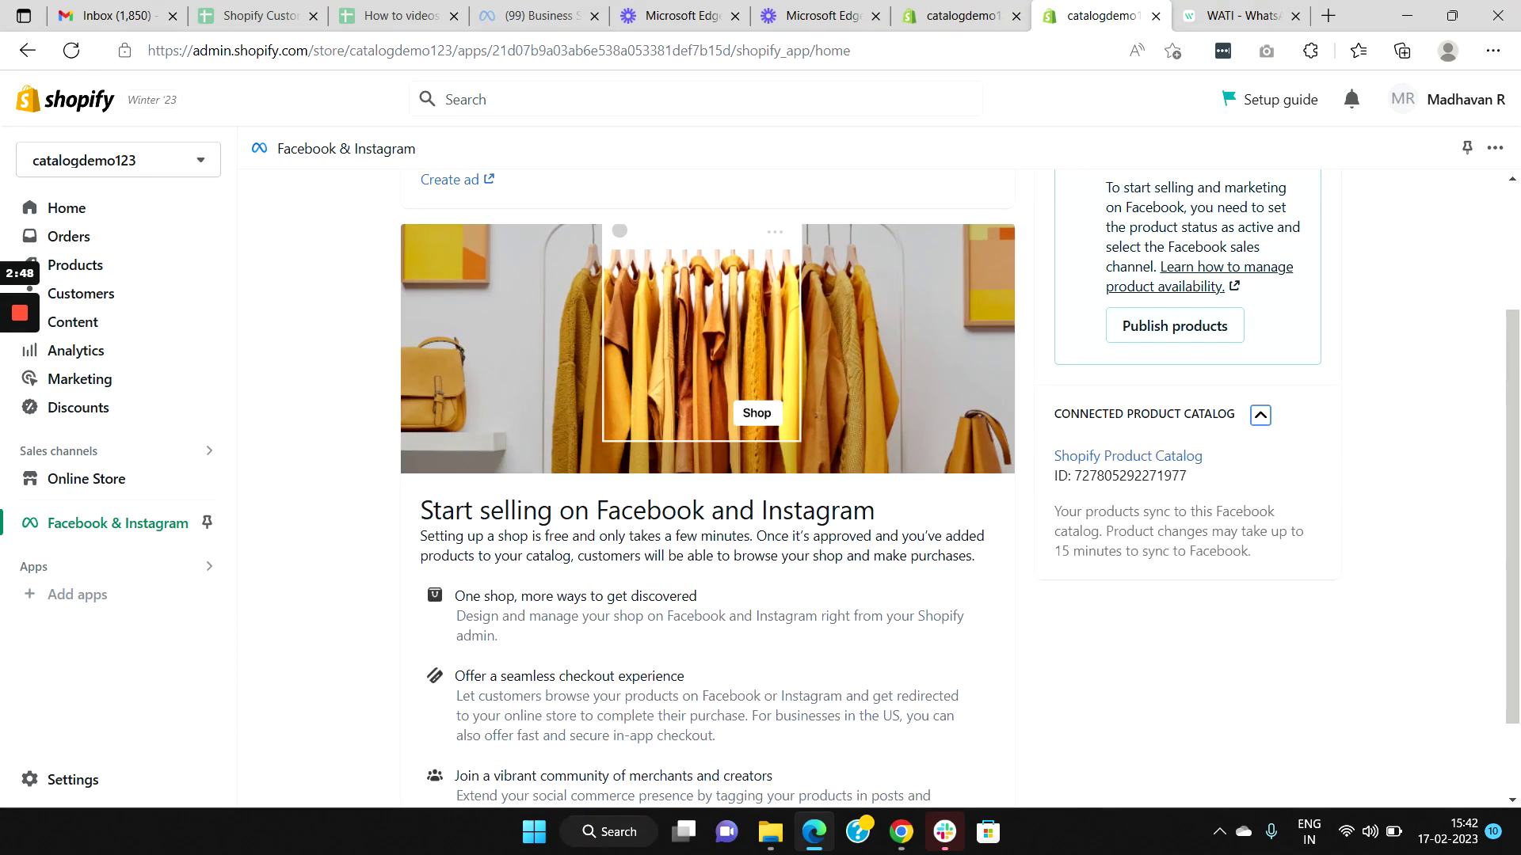
{"action": "left_click", "coordinate": [1163, 467]}
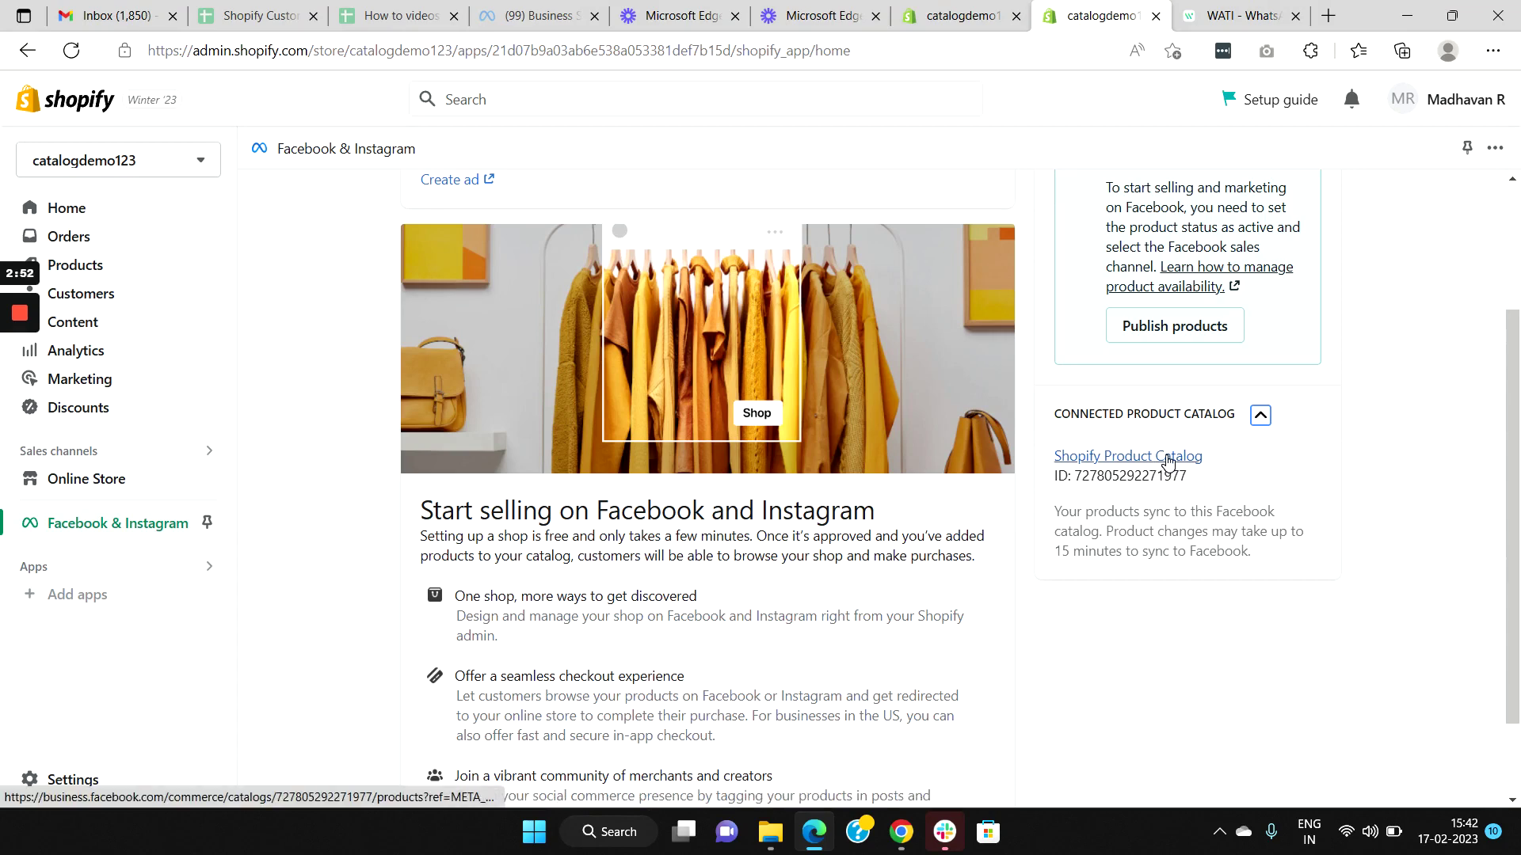
- Open the Shopify Product Catalog in Commerce Manager under Catalogue > Items
{"action": "left_click", "coordinate": [1166, 465]}
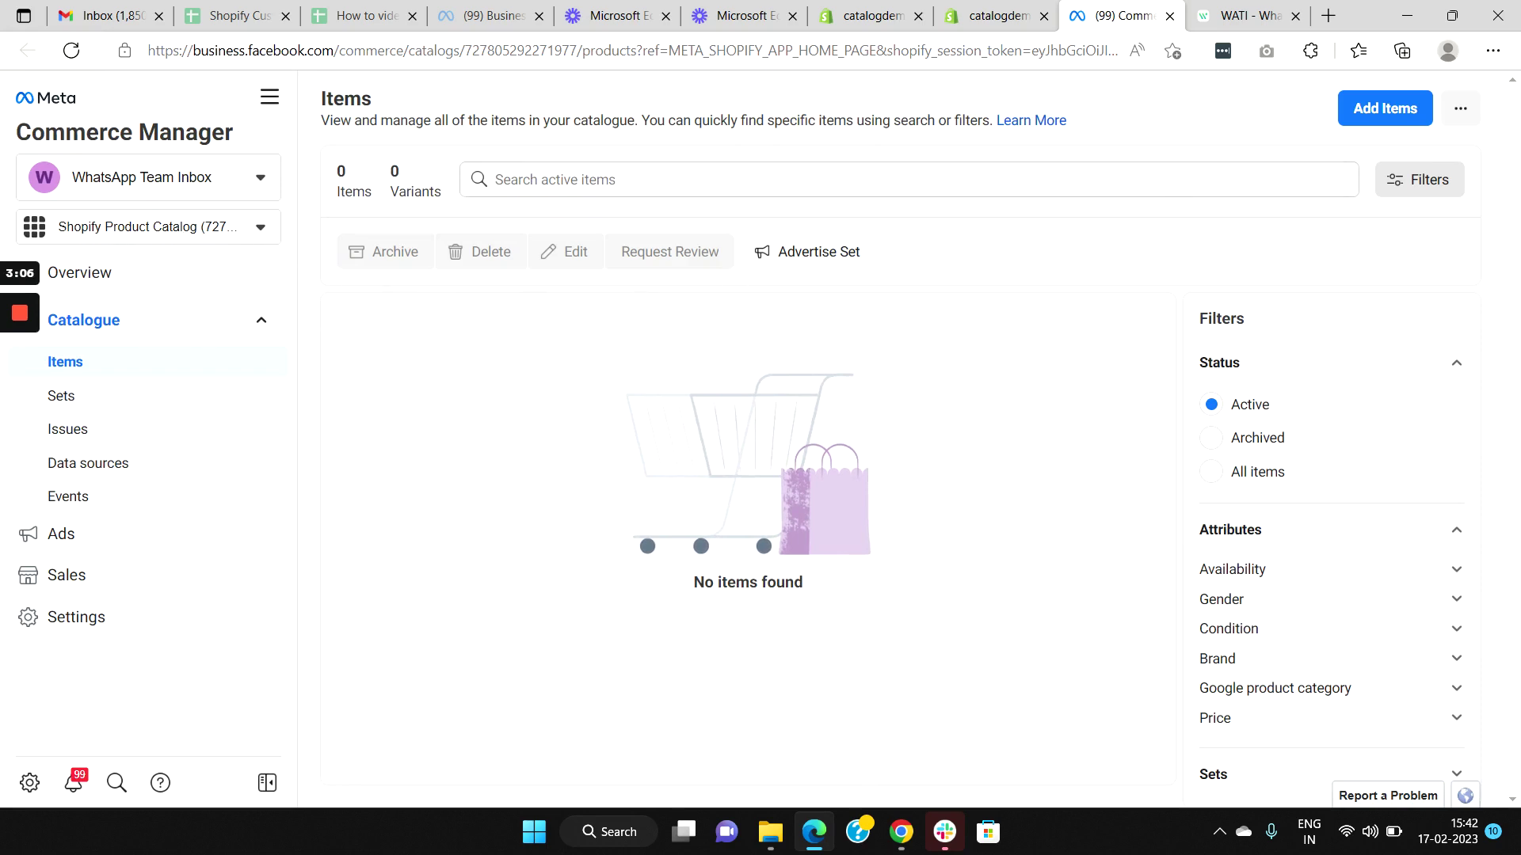
- Back in Shopify, start publishing products, dismiss the availability prompt, and clear all filters
{"action": "left_click", "coordinate": [979, 22]}
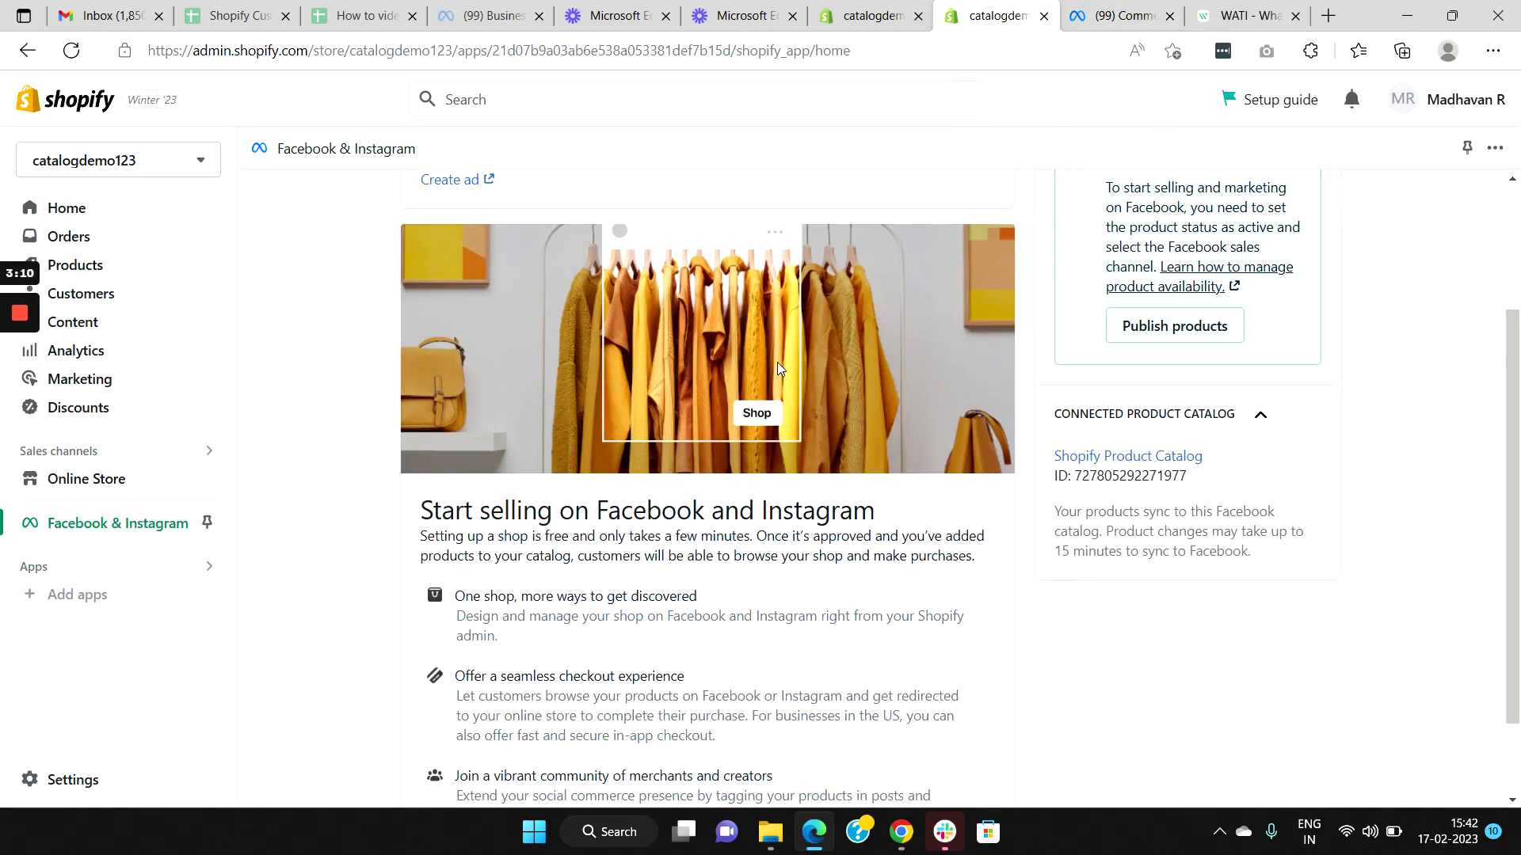
{"action": "scroll", "coordinate": [1099, 374], "scroll_direction": "up", "scroll_amount": 3}
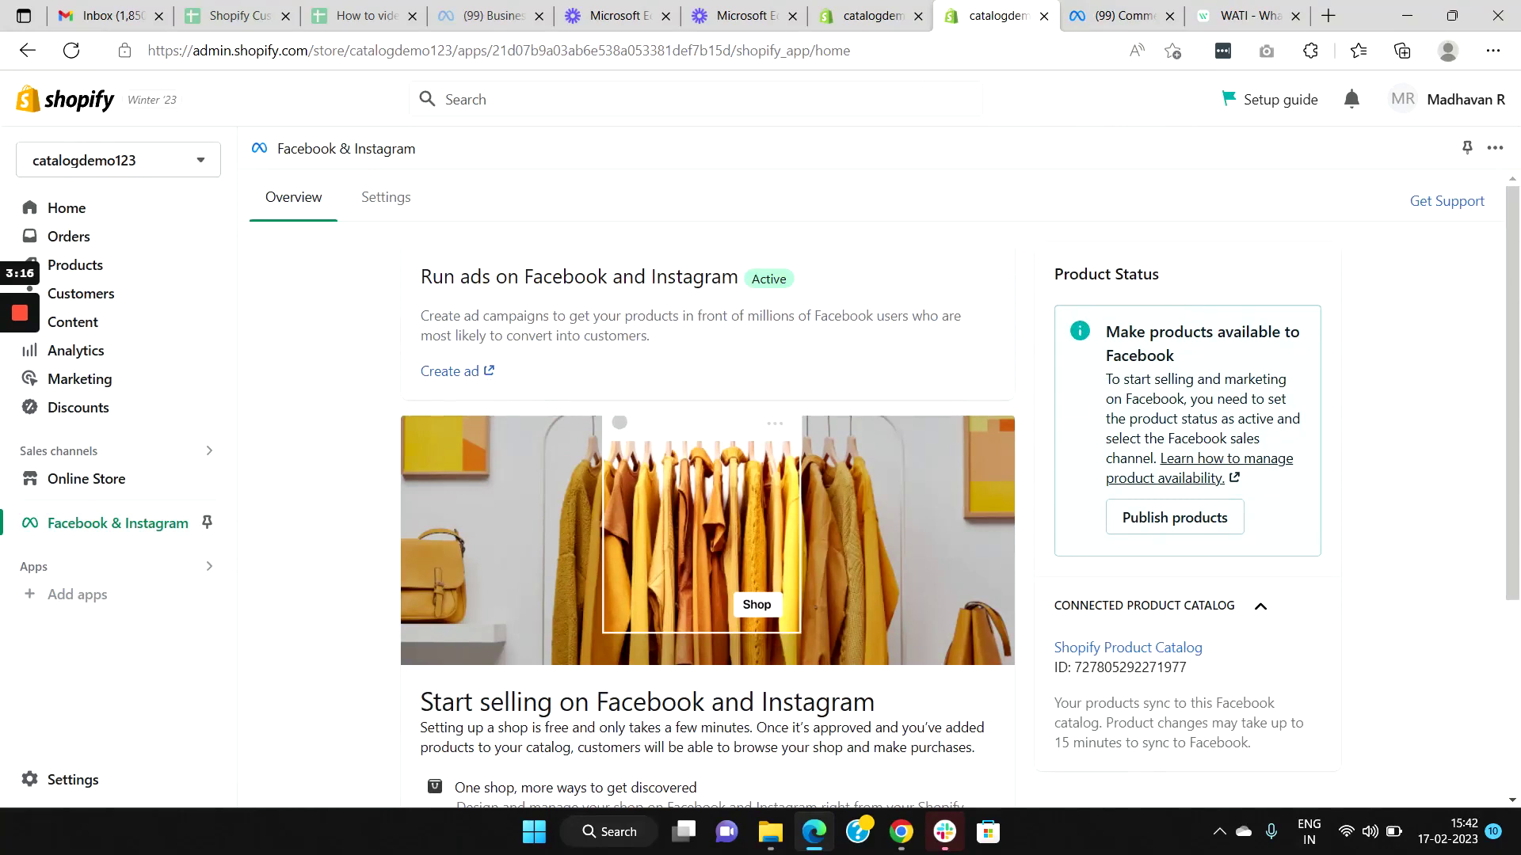
{"action": "left_click", "coordinate": [1198, 523]}
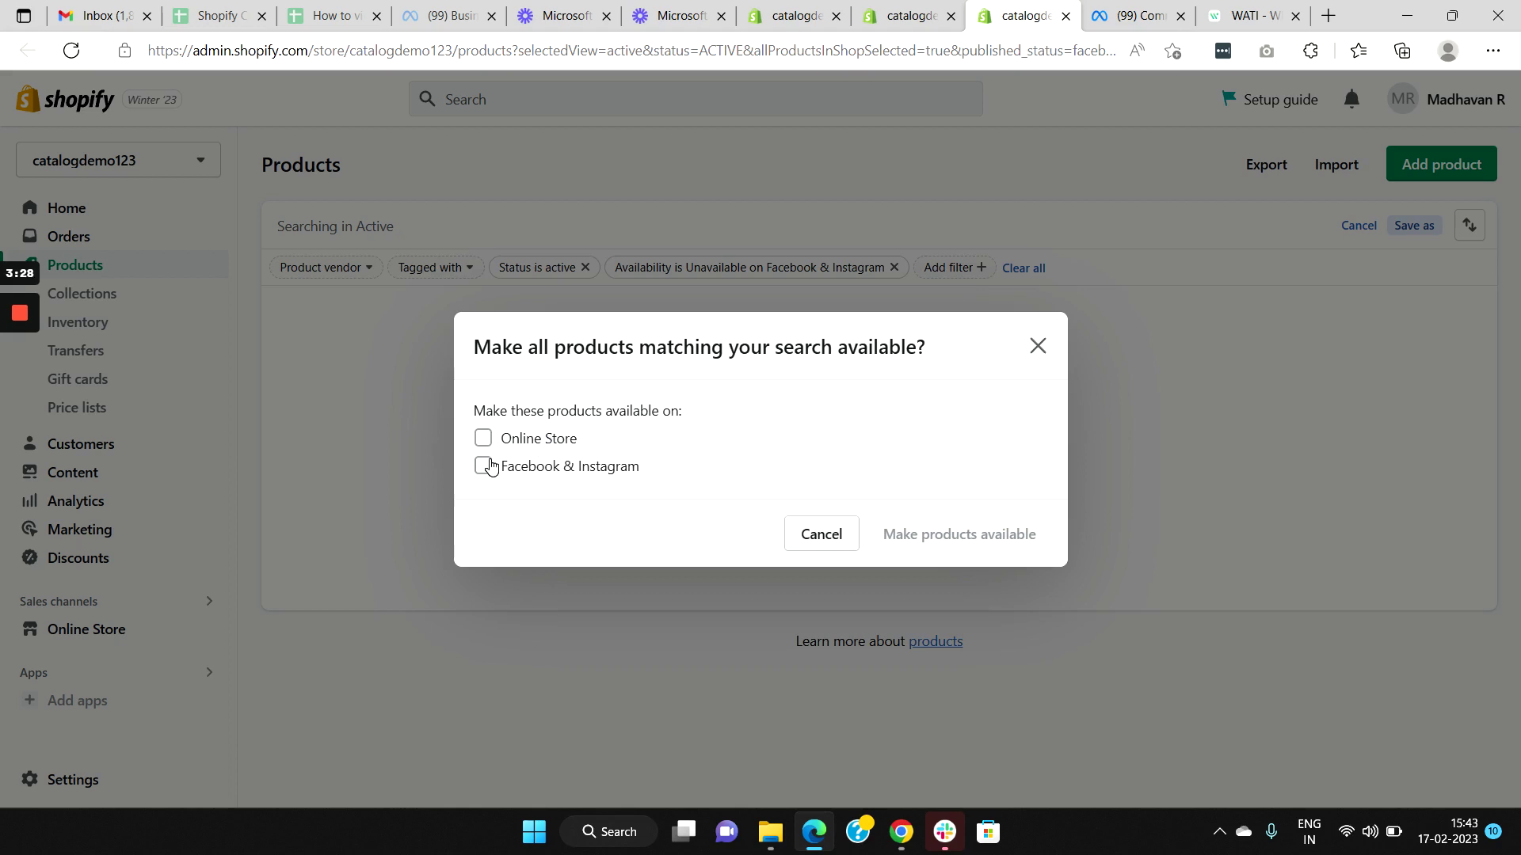
{"action": "left_click", "coordinate": [1039, 349]}
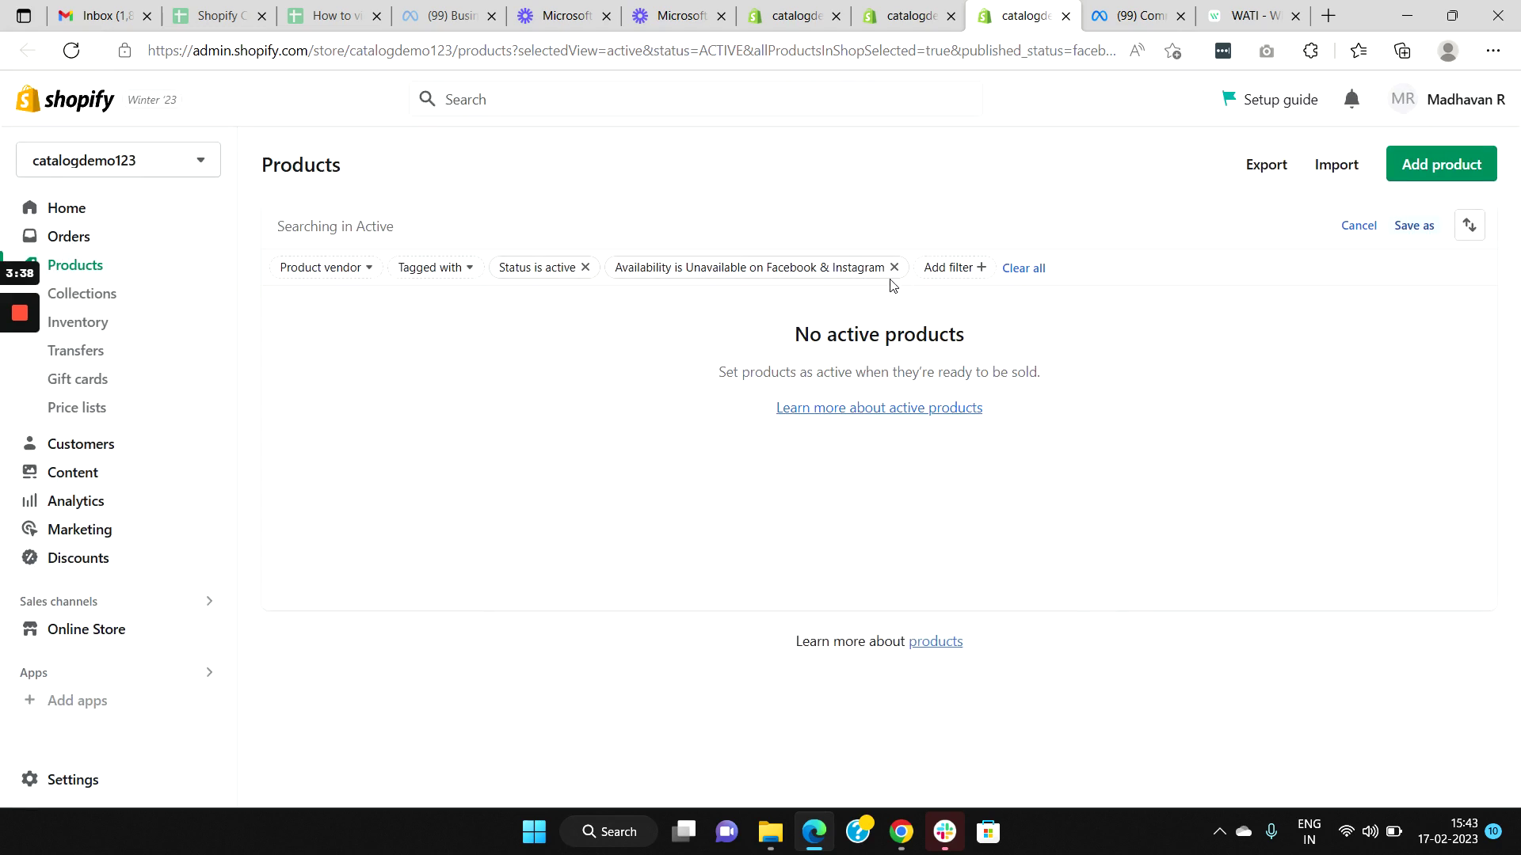
{"action": "left_click", "coordinate": [953, 267]}
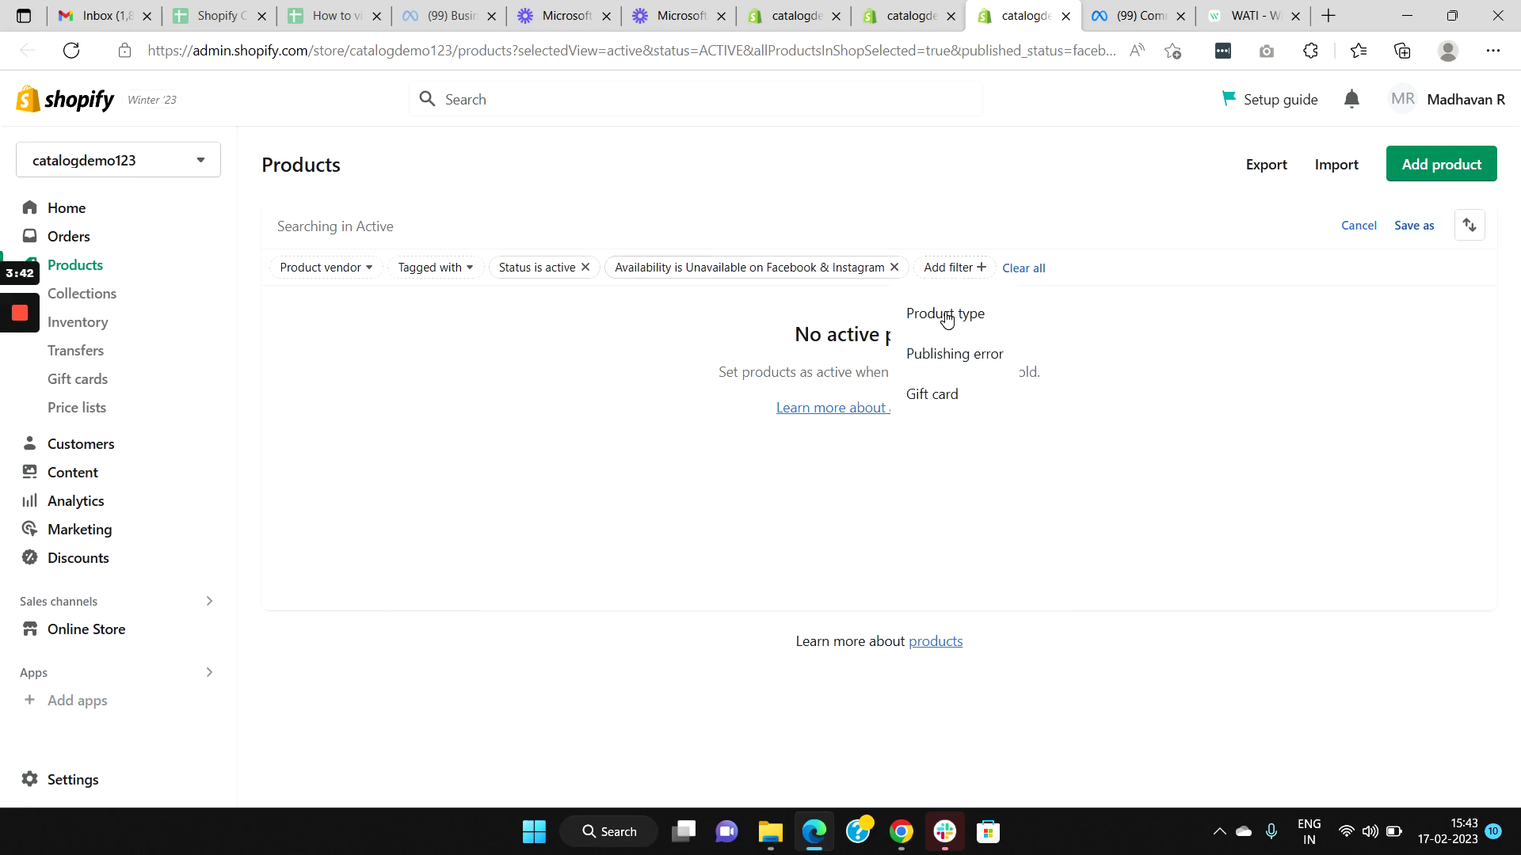
{"action": "left_click", "coordinate": [1023, 268]}
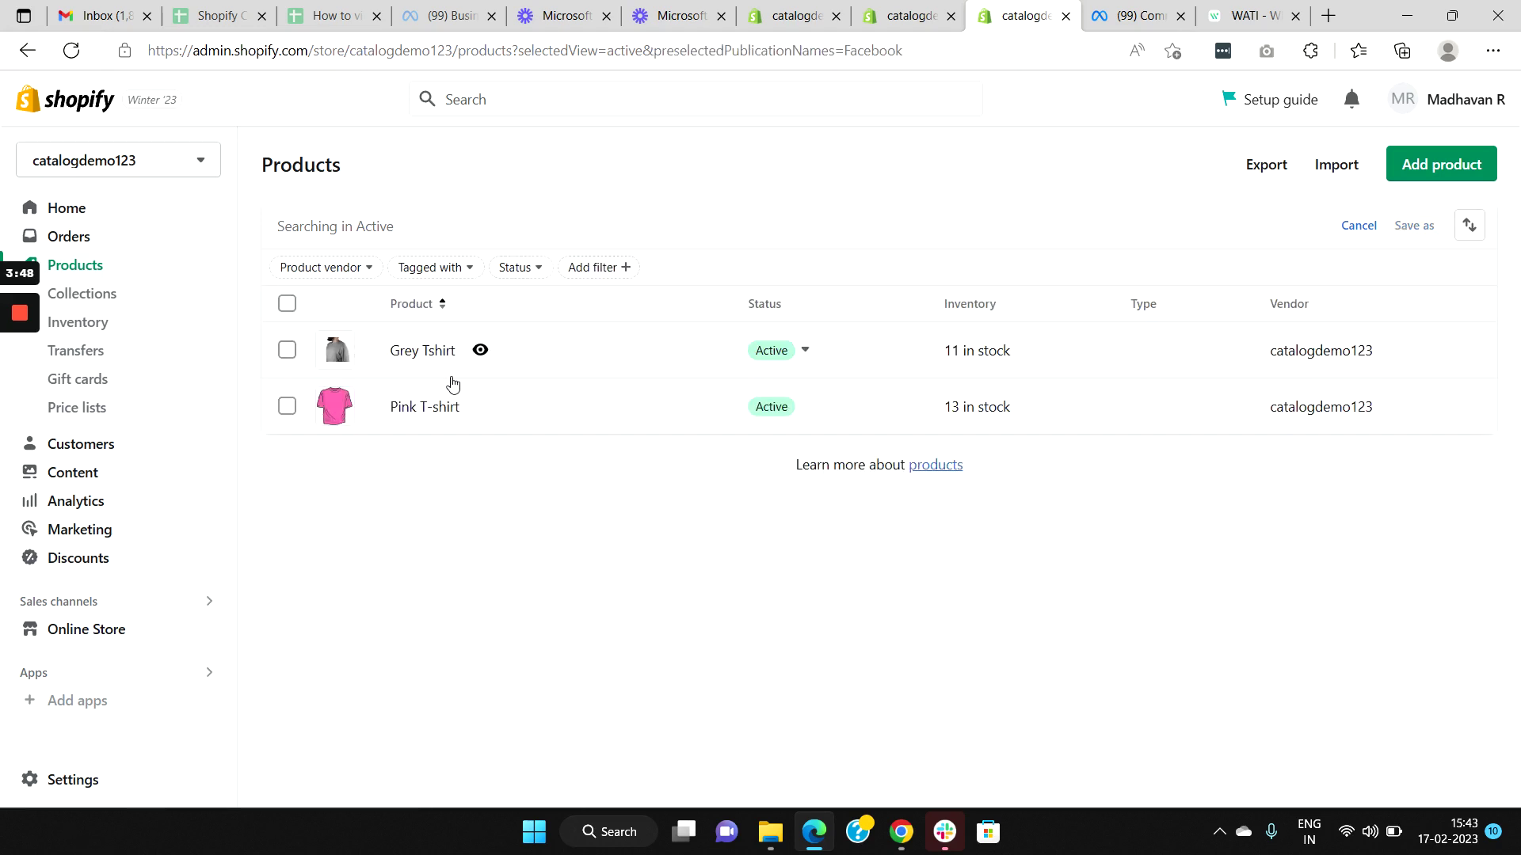
- Set Grey Tshirt and Pink T-shirt as active
{"action": "left_click", "coordinate": [288, 354]}
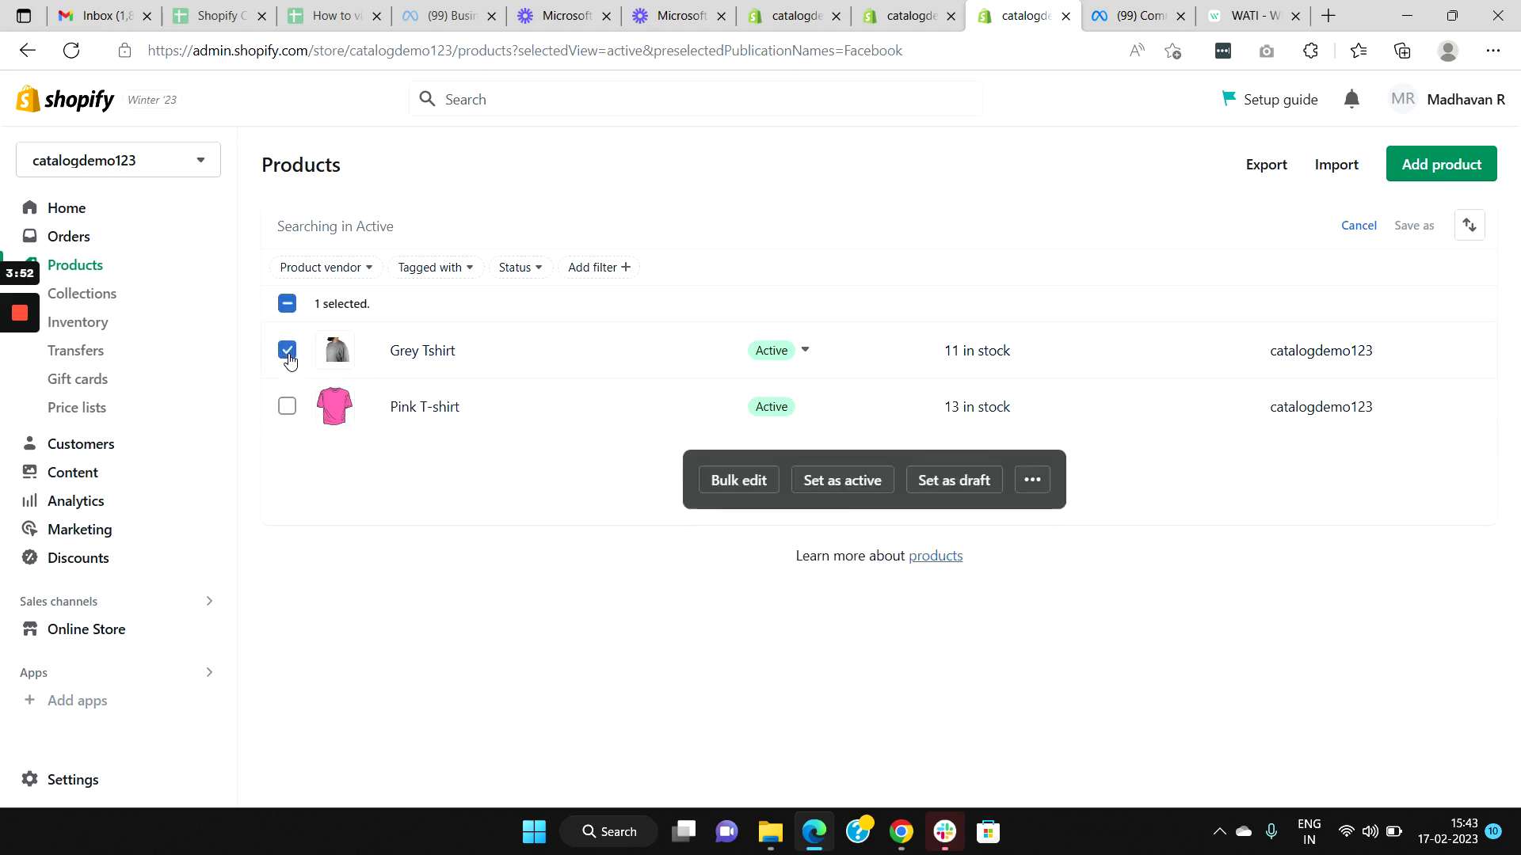
{"action": "left_click", "coordinate": [288, 408]}
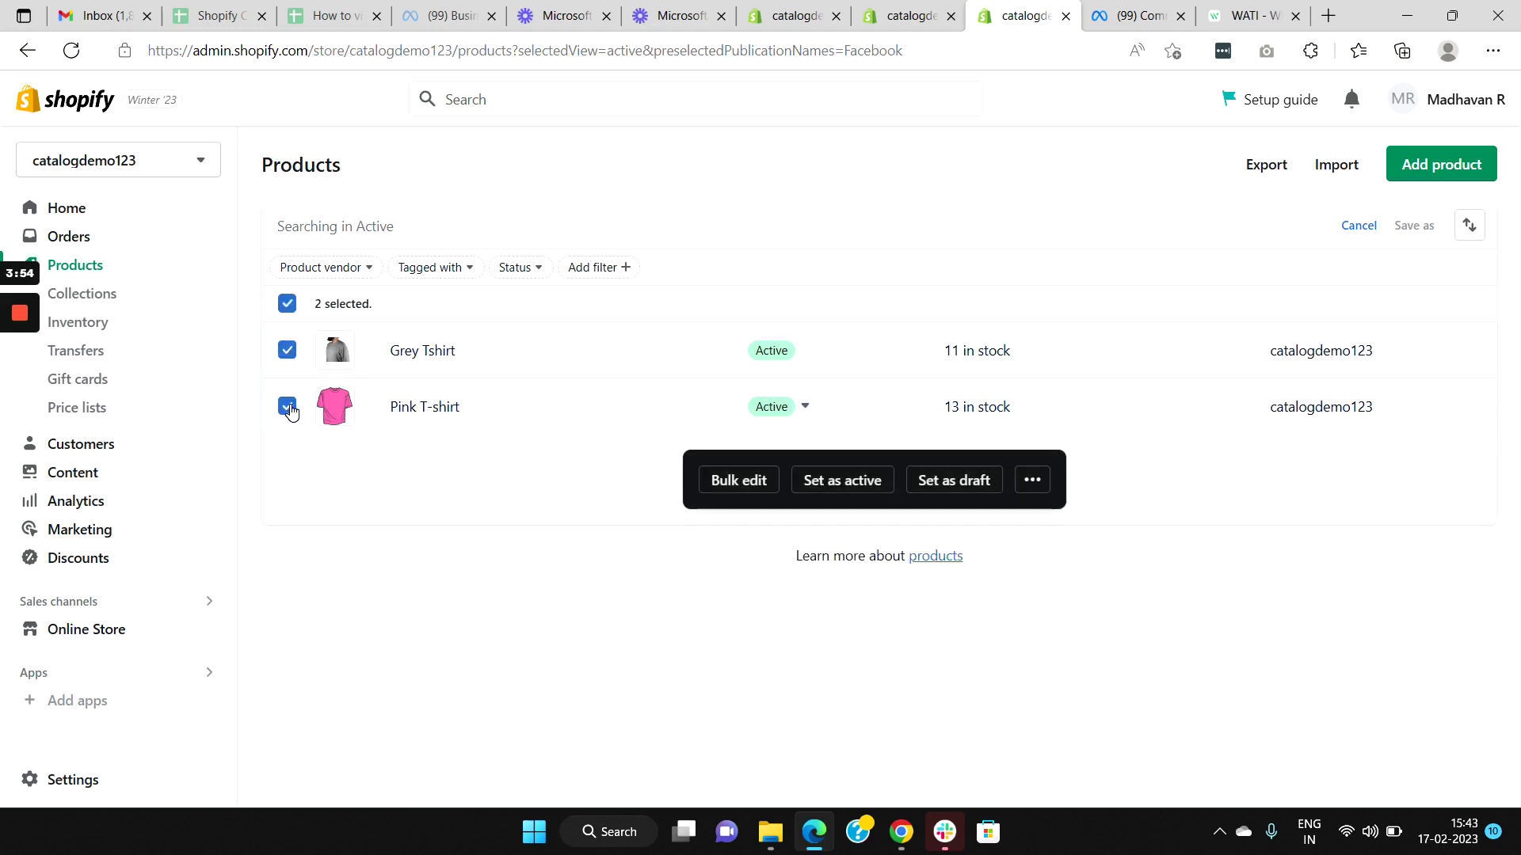
{"action": "left_click", "coordinate": [871, 481]}
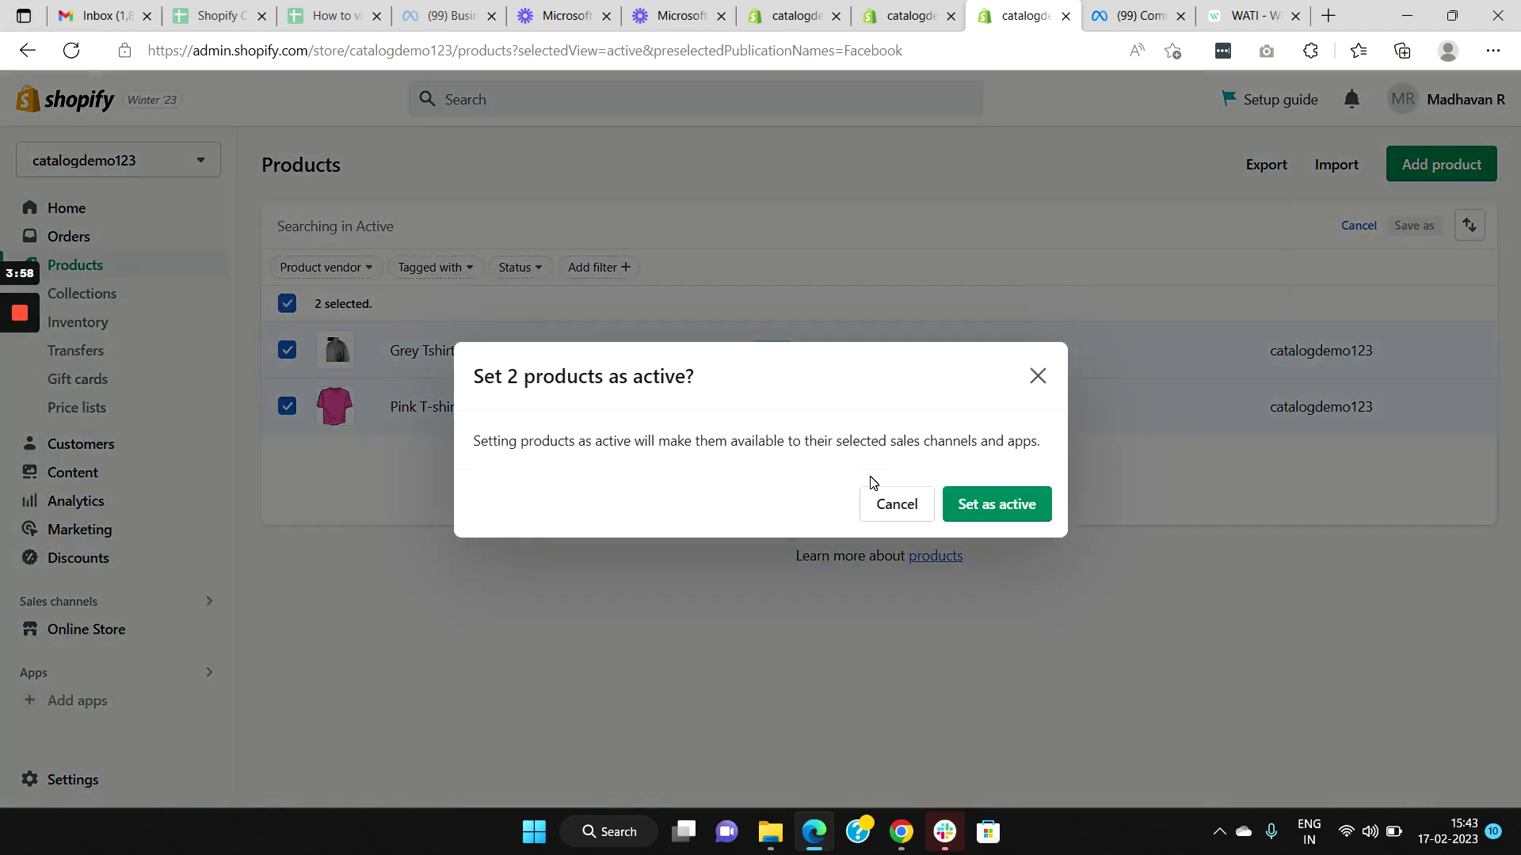
{"action": "left_click", "coordinate": [990, 504]}
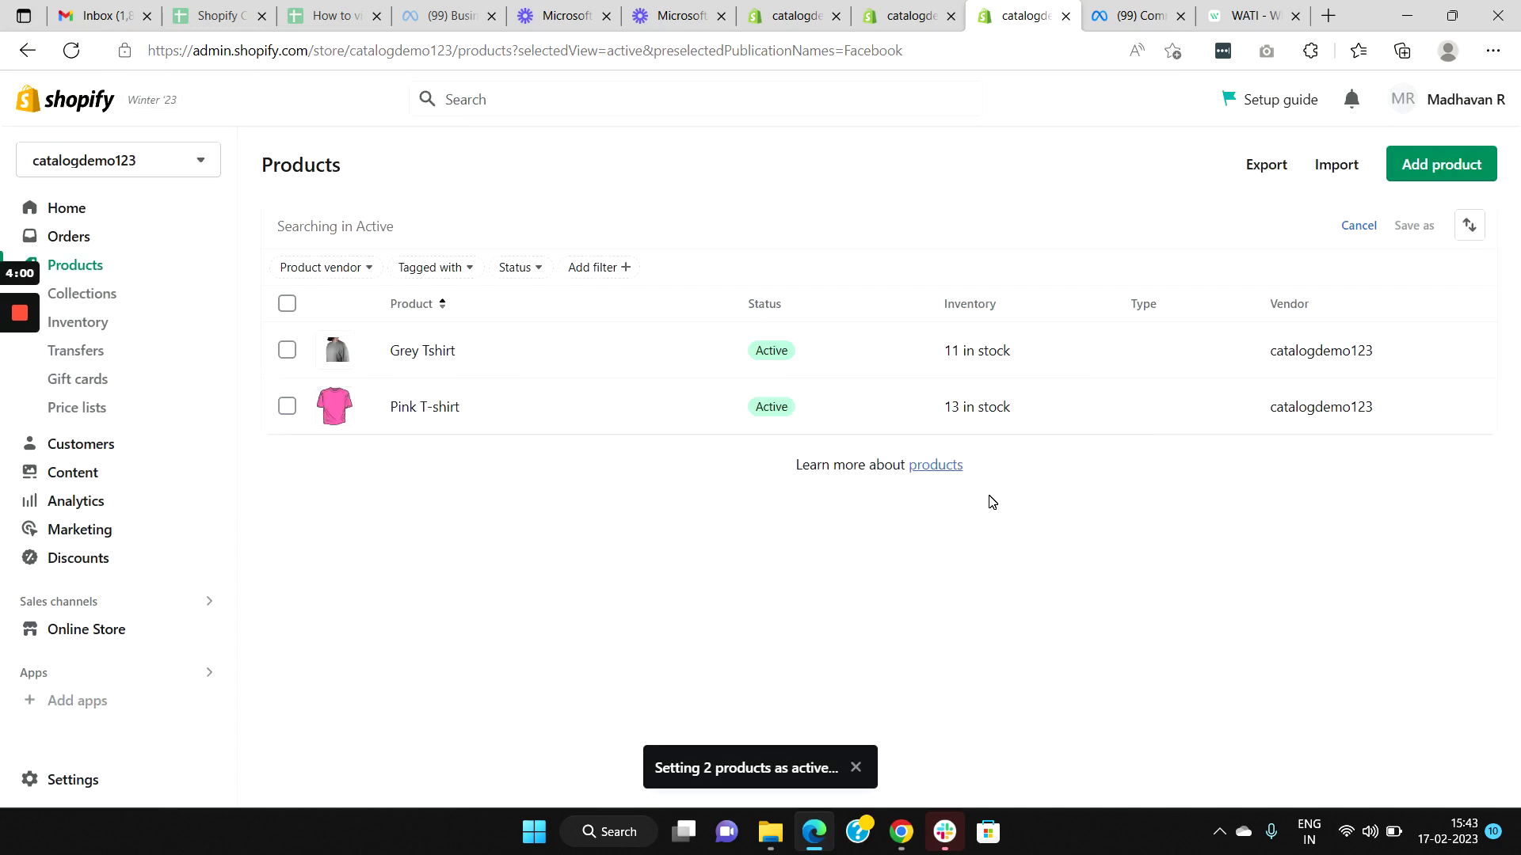
- Filter the products list by Availability: Available on Facebook & Instagram
{"action": "left_click", "coordinate": [601, 269]}
{"action": "left_click", "coordinate": [583, 314]}
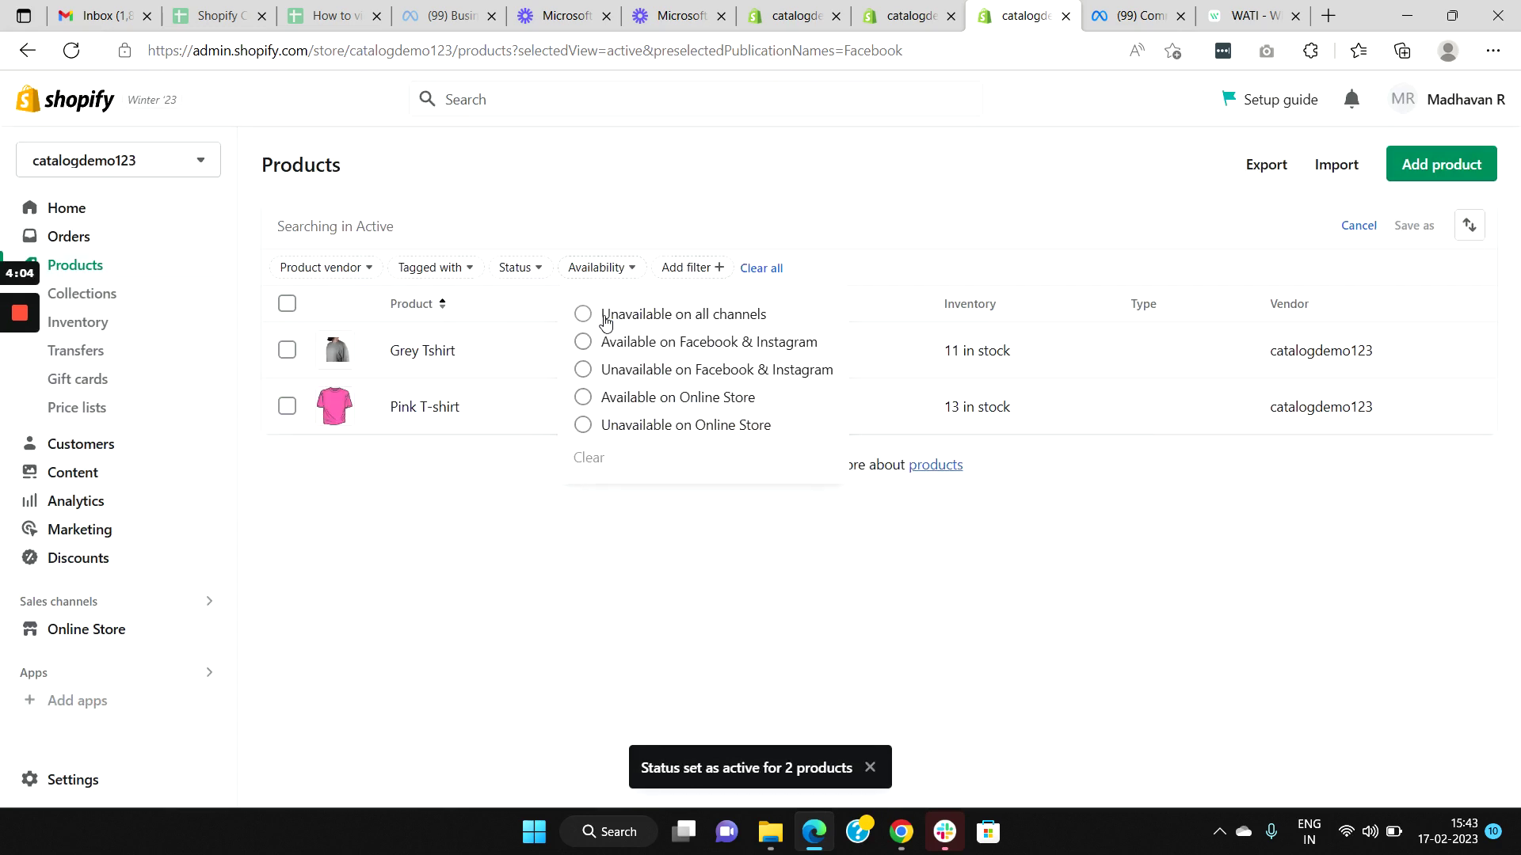
{"action": "left_click", "coordinate": [582, 343]}
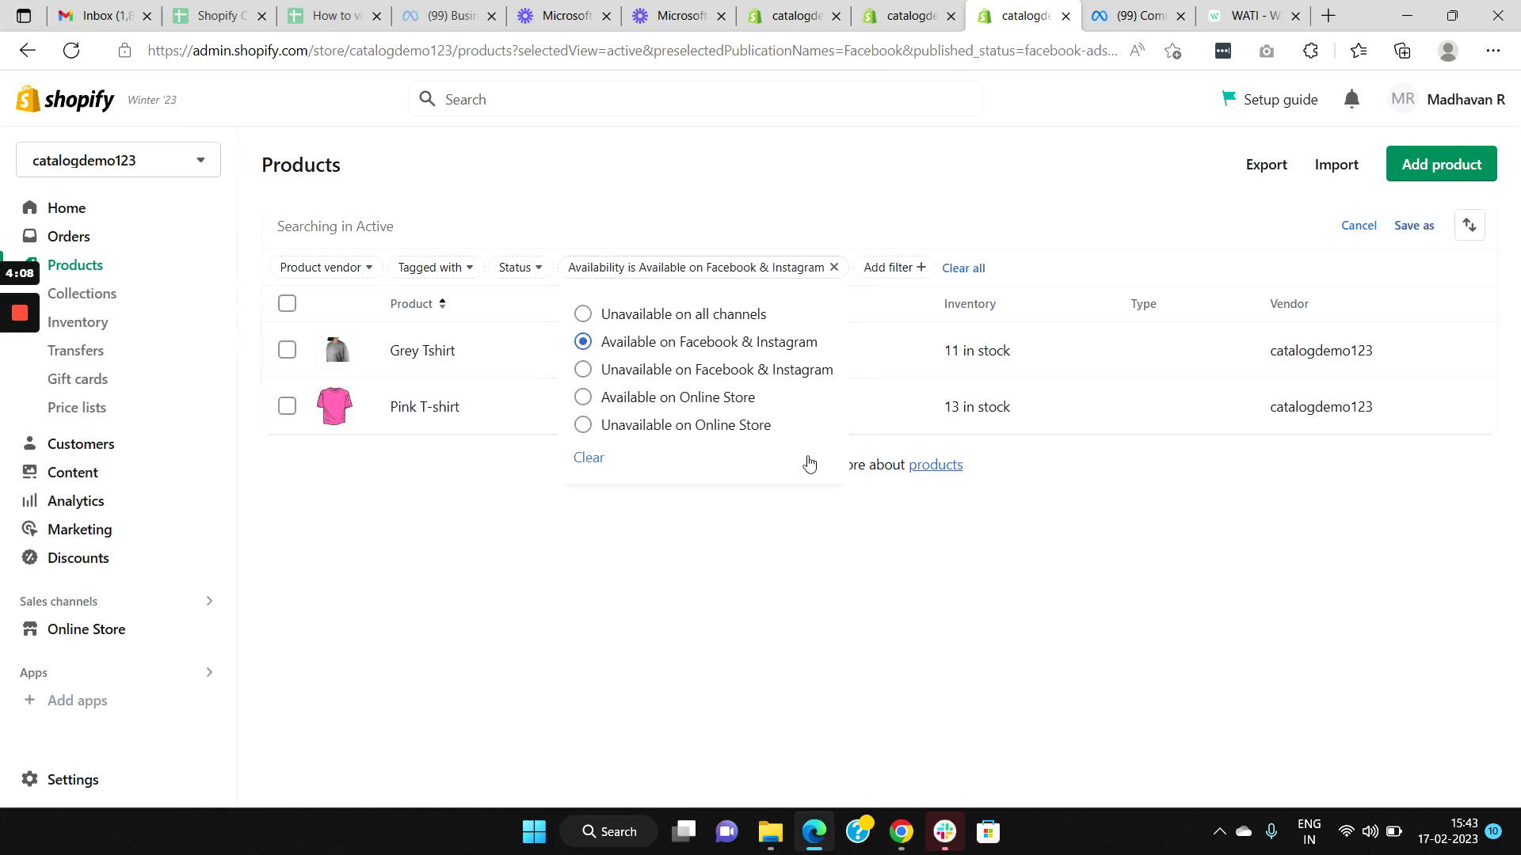
{"action": "left_click", "coordinate": [1034, 569]}
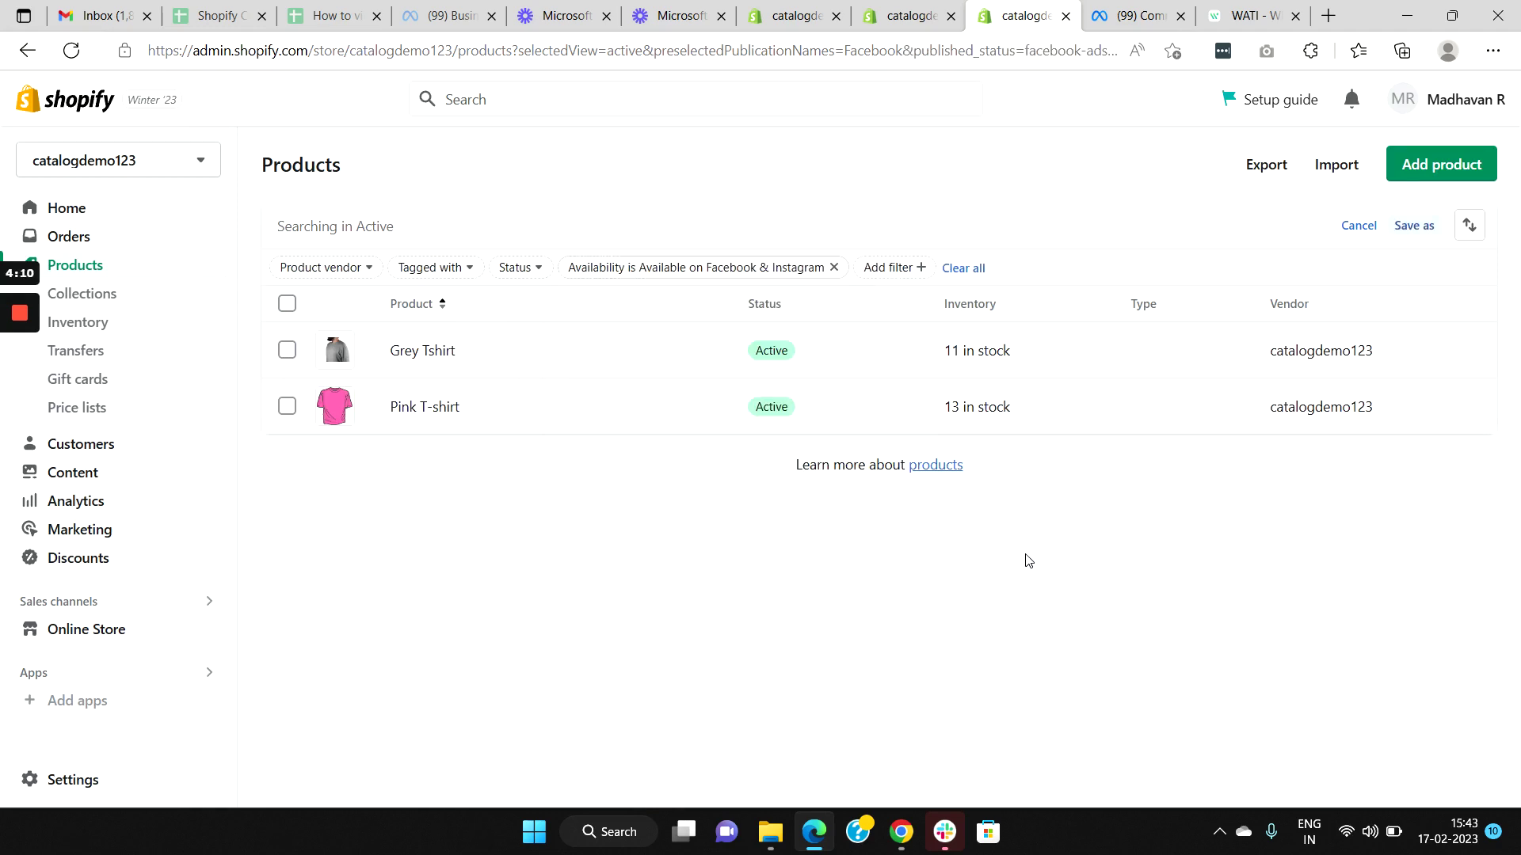